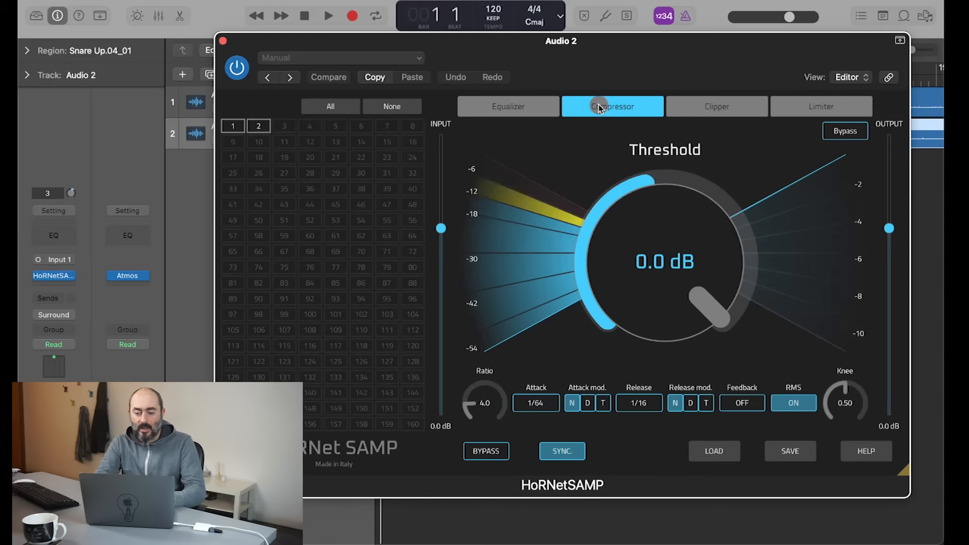
Step: Look through the Equalizer, Compressor, Clipper and Limiter sections of the plug-in on the Audio 2 track
left_click_drag(538, 128, 602, 110)
left_click(538, 101)
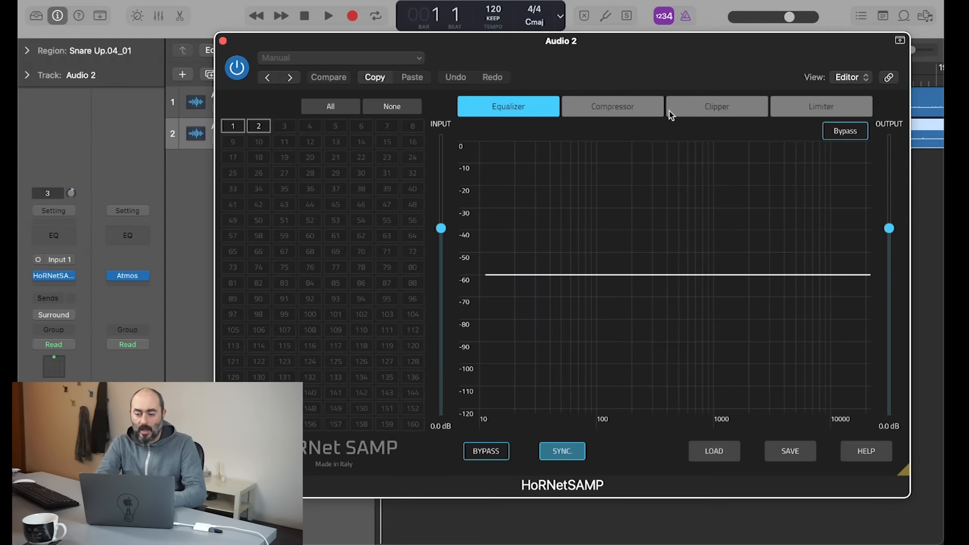
left_click(692, 107)
left_click(803, 106)
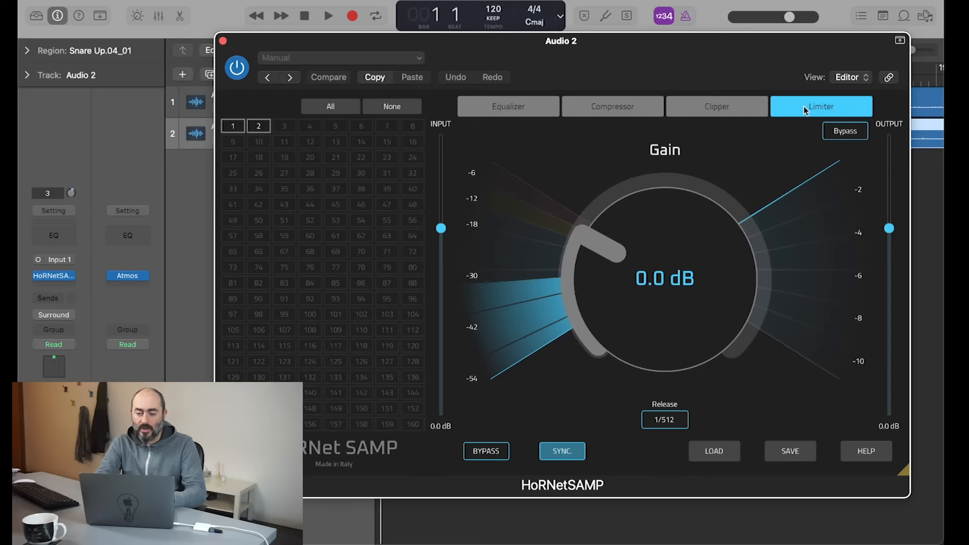
left_click(636, 112)
left_click(511, 107)
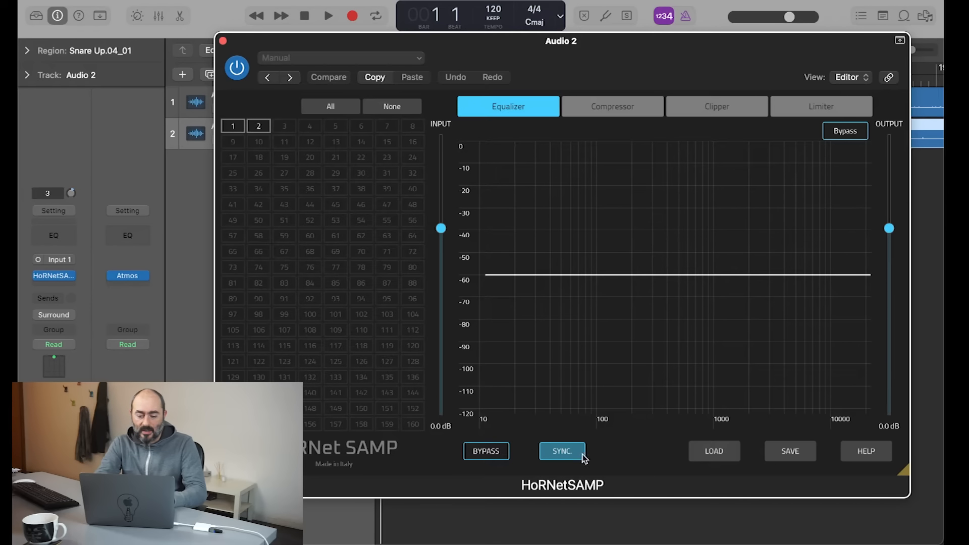
left_click(619, 108)
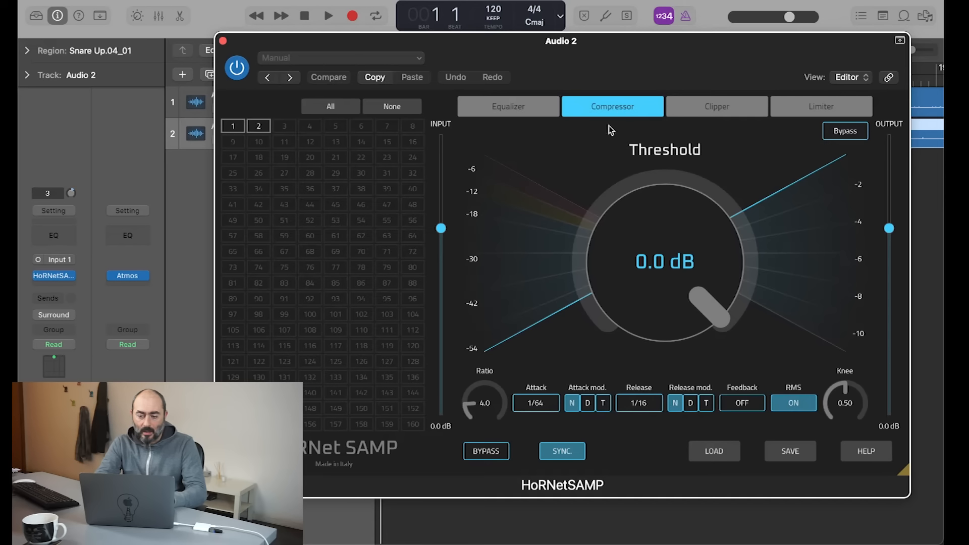
left_click(818, 111)
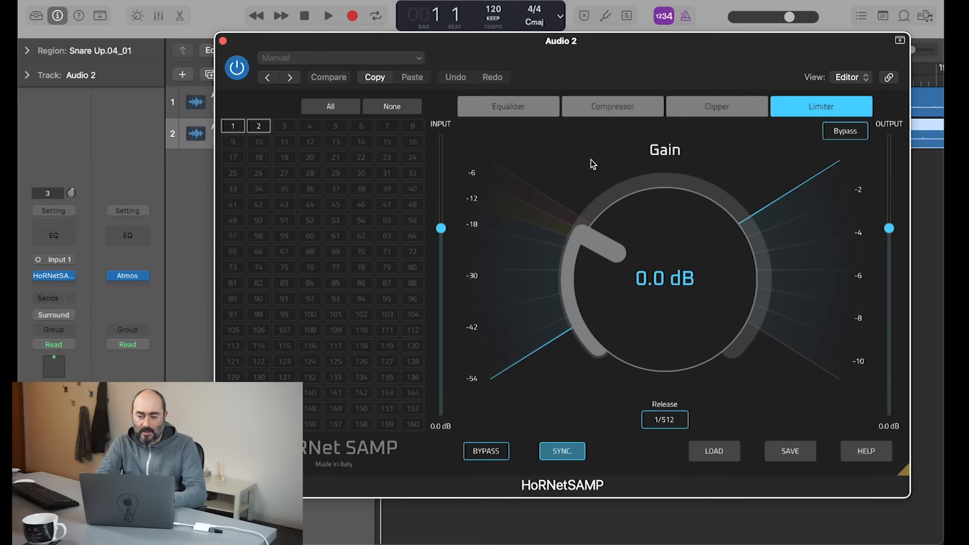
Step: Turn off tempo sync for the compressor so its attack and release are set in milliseconds
left_click(602, 108)
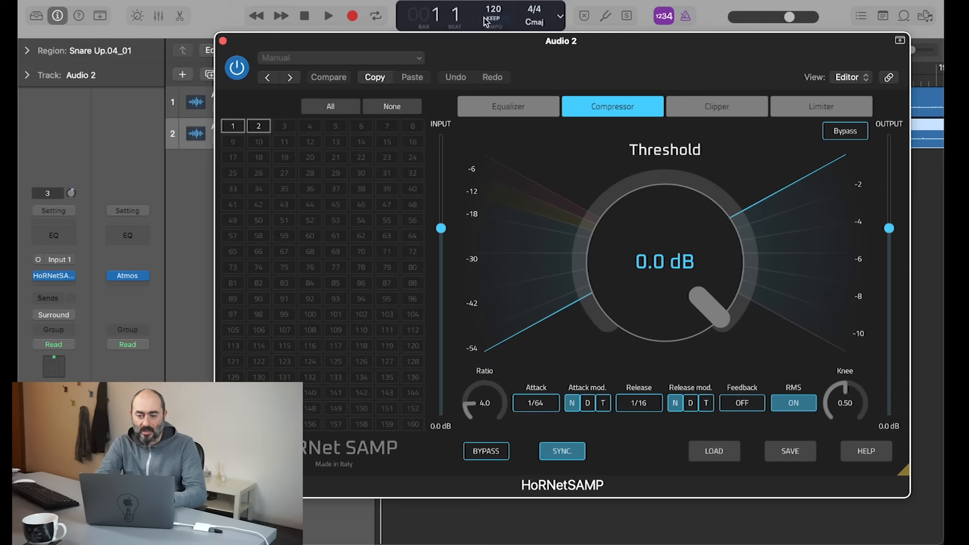
left_click(562, 451)
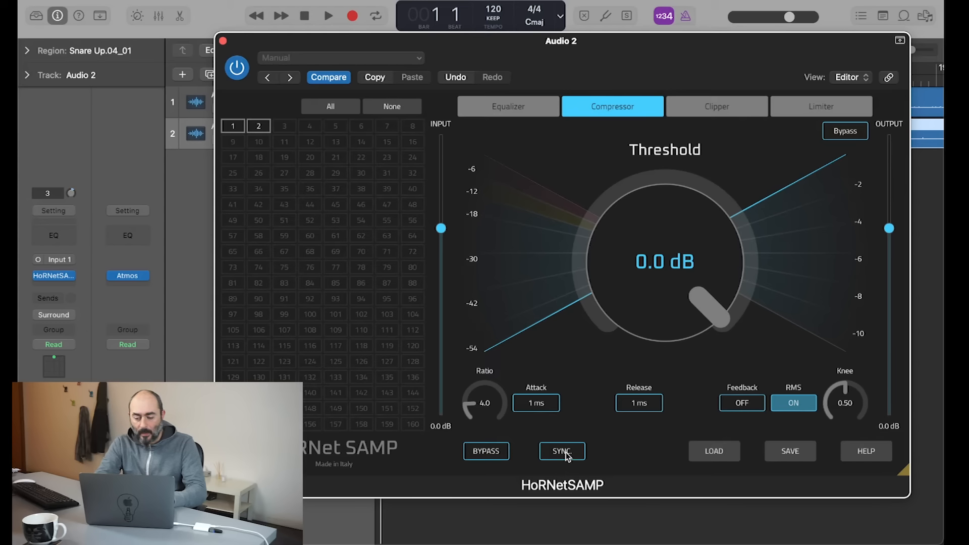
Step: Try a resonant low-shelf equalizer band at about 96 Hz and 4.8 dB, check its filter types, and delete it
left_click(524, 104)
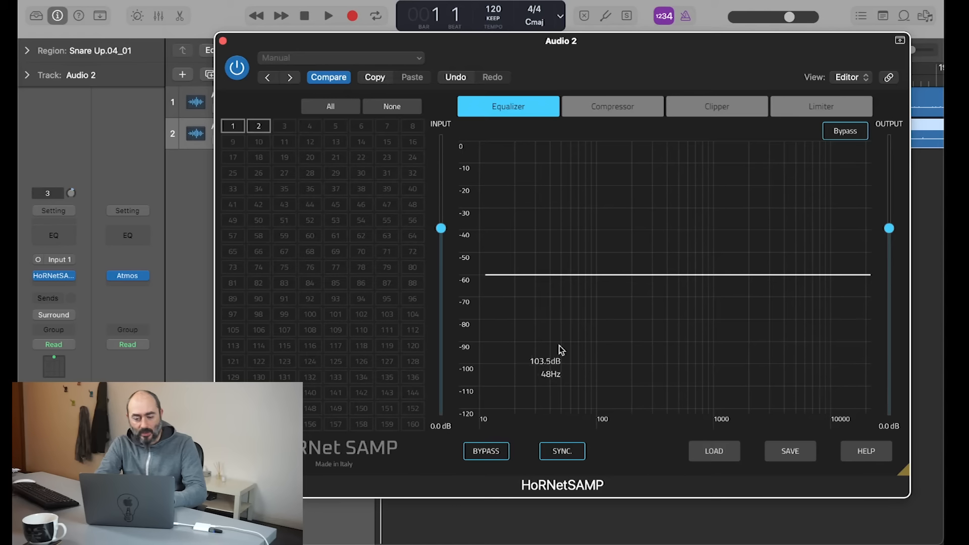
left_click(606, 275)
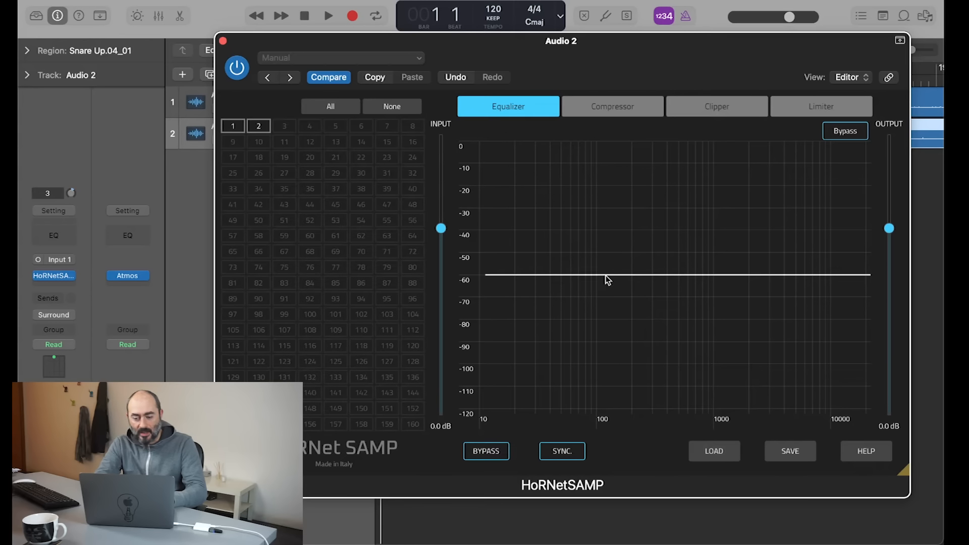
left_click_drag(606, 277, 595, 243)
left_click(630, 218)
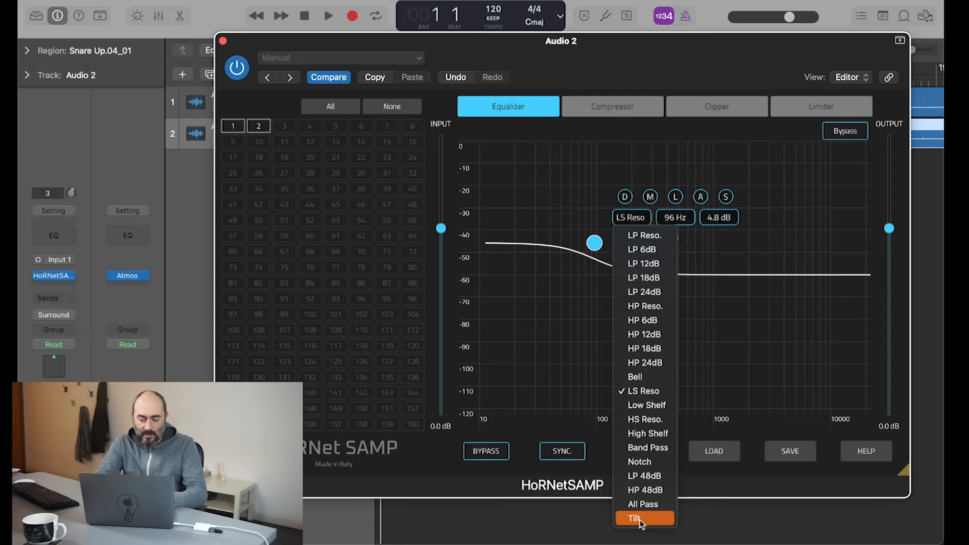
left_click(582, 321)
double_click(594, 243)
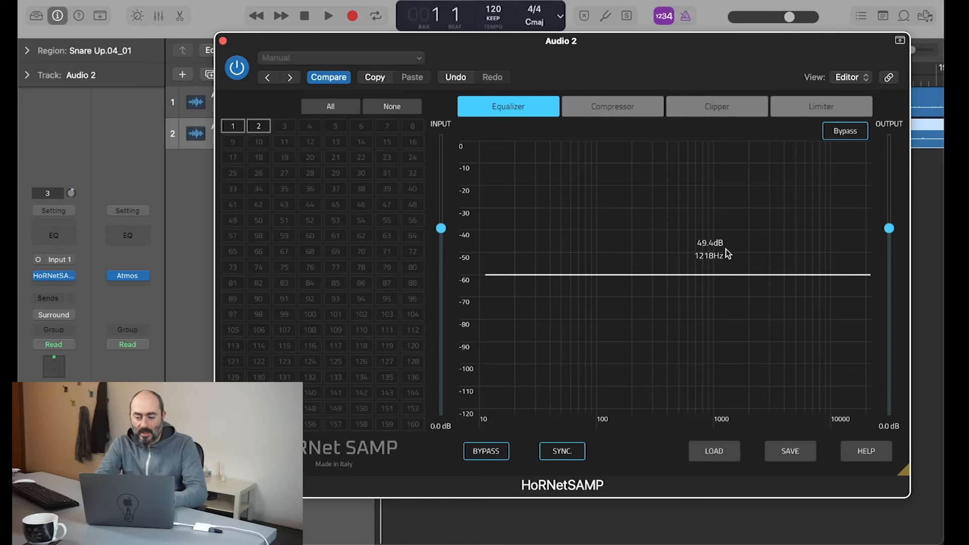
Step: Try a Bell equalizer band at about 193 Hz and 8.2 dB, toggle its D option, and delete it
double_click(662, 275)
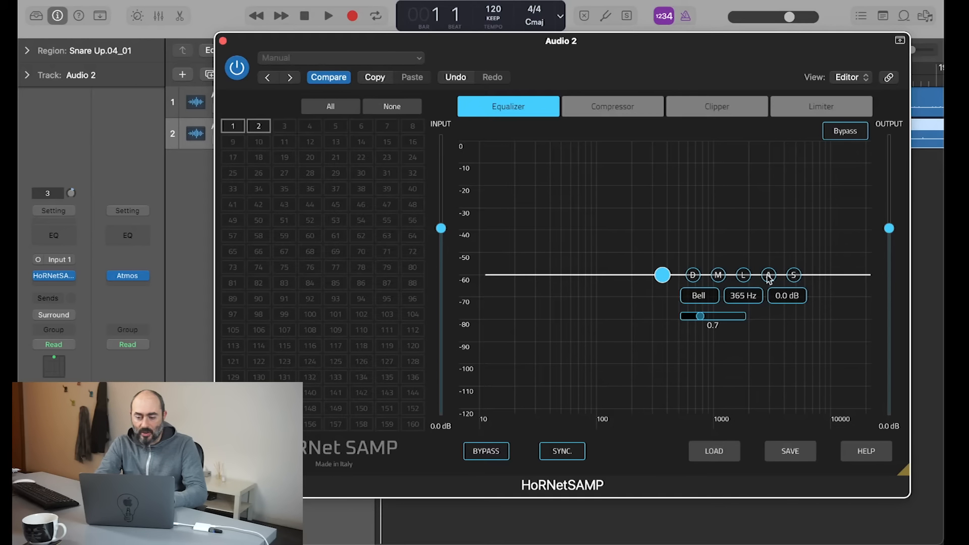
left_click_drag(668, 277, 636, 221)
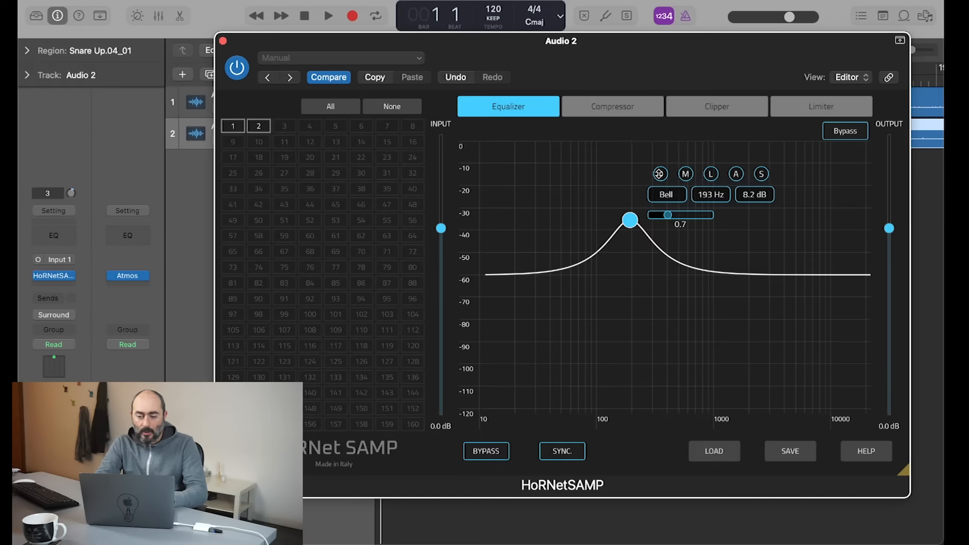
left_click(658, 174)
left_click(659, 173)
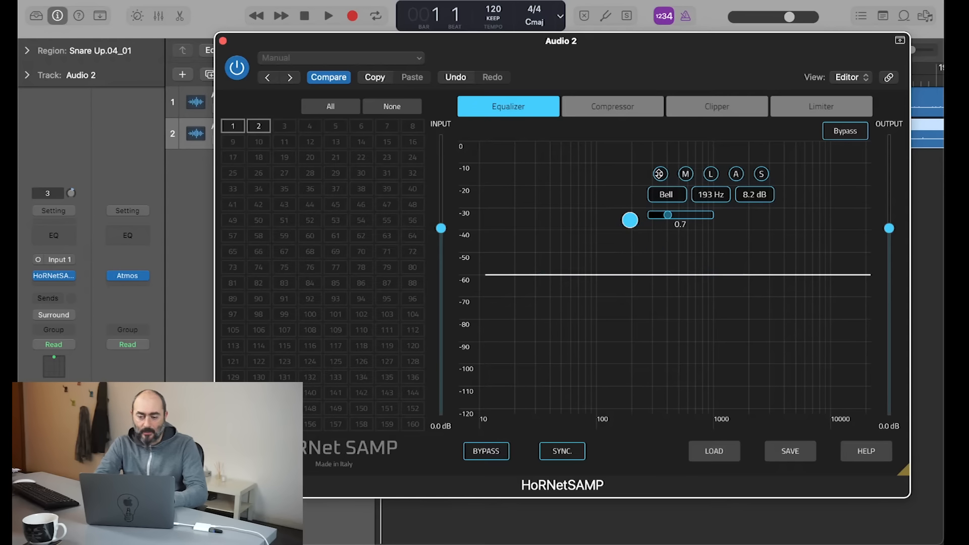
double_click(631, 220)
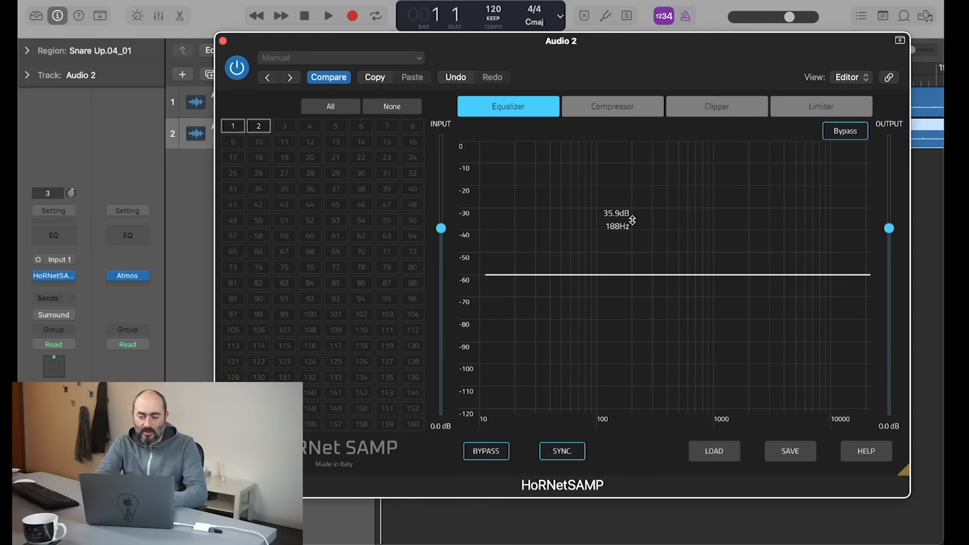
Step: On the compressor, toggle tempo sync repeatedly, leaving it on, and switch RMS off and back on
left_click(602, 108)
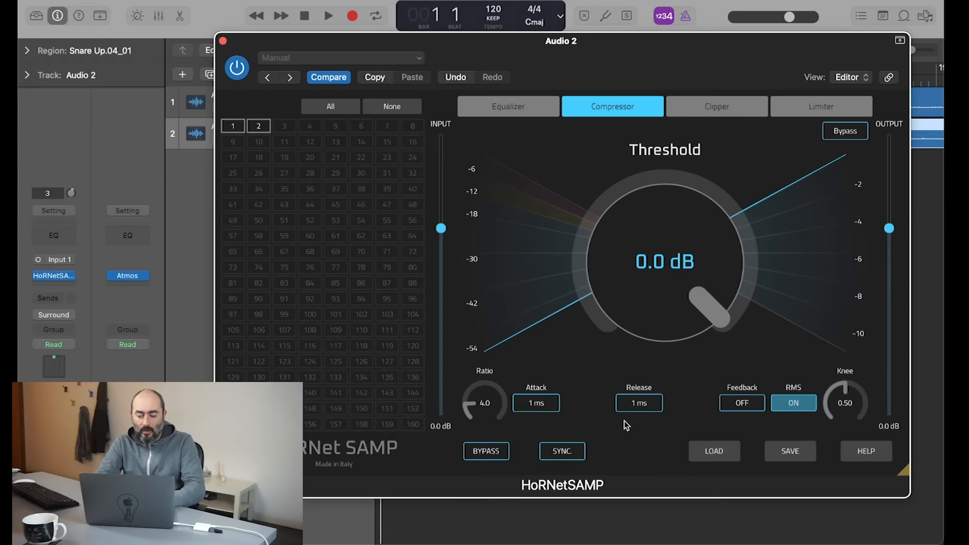
left_click(569, 453)
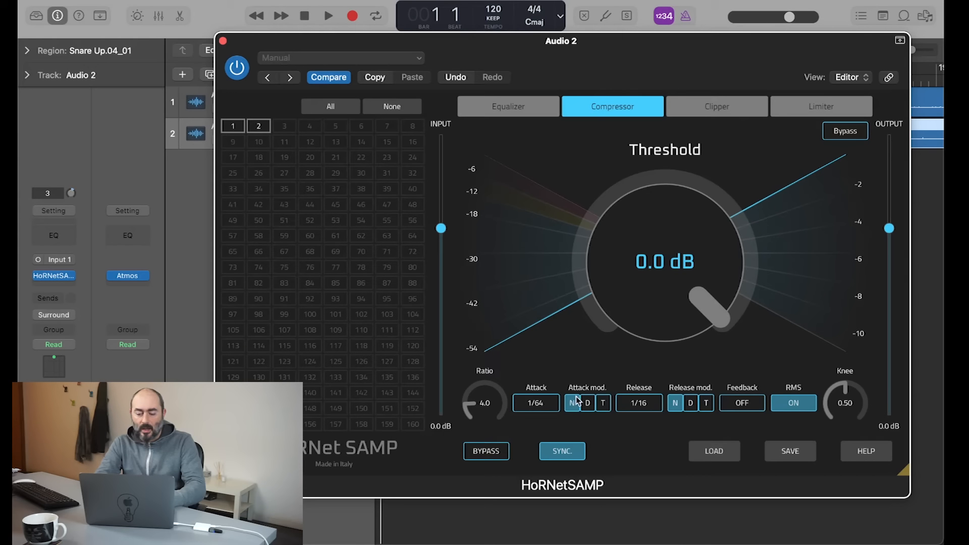
left_click(563, 451)
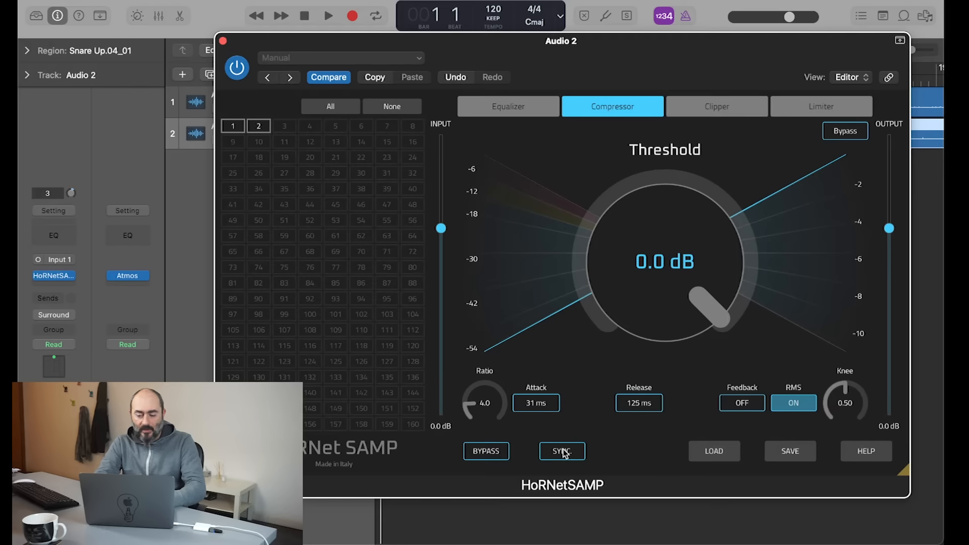
left_click(562, 453)
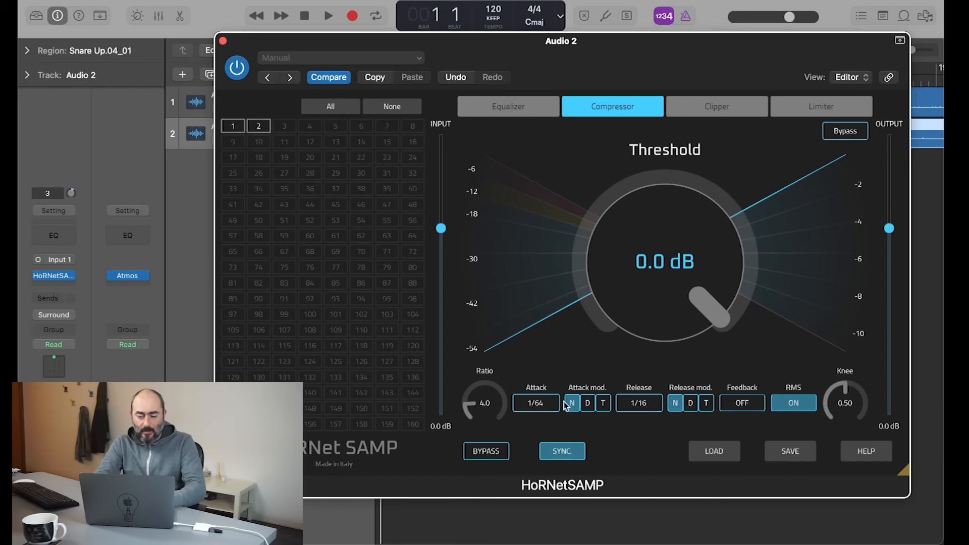
left_click(554, 451)
left_click(554, 450)
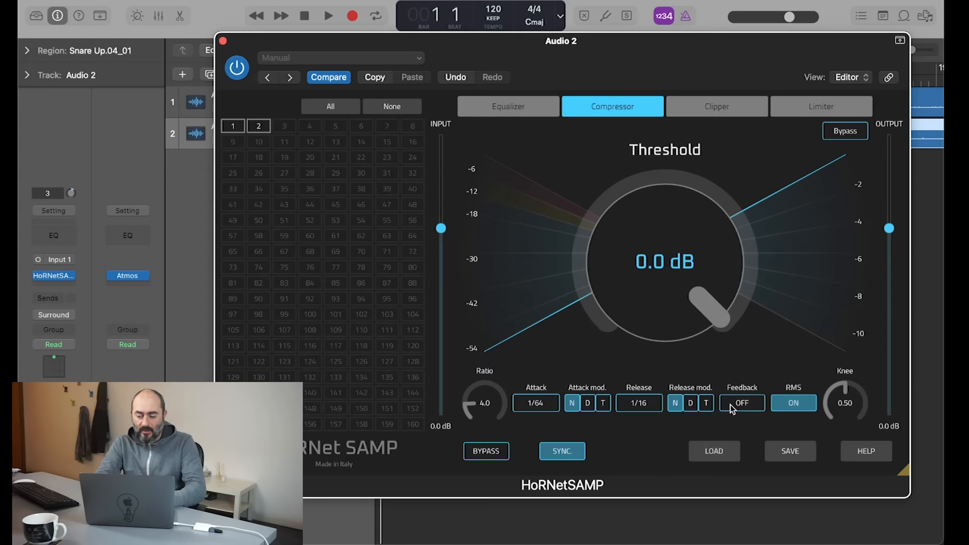
left_click(795, 402)
left_click(794, 401)
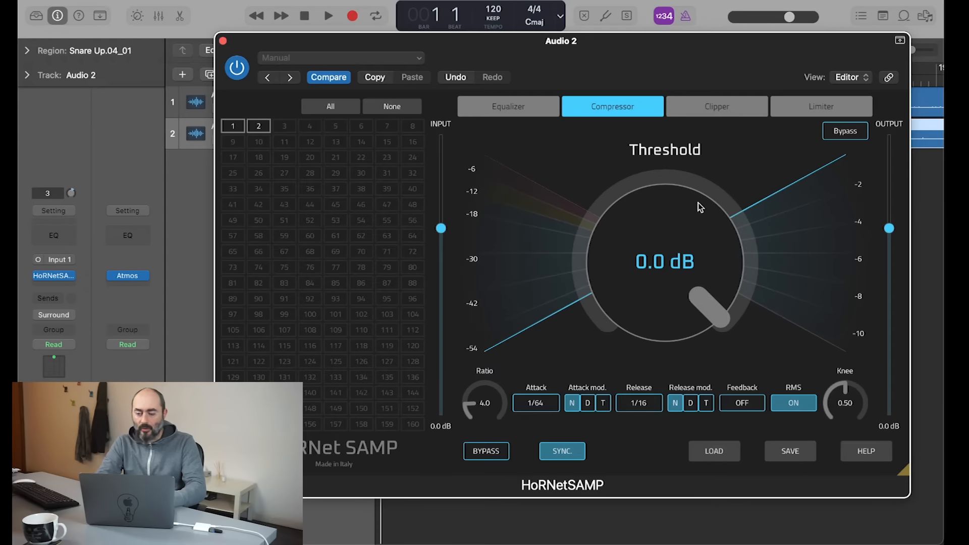
Step: View the clipper, and on the limiter turn off tempo sync and lower the release to about 10 ms
left_click(726, 113)
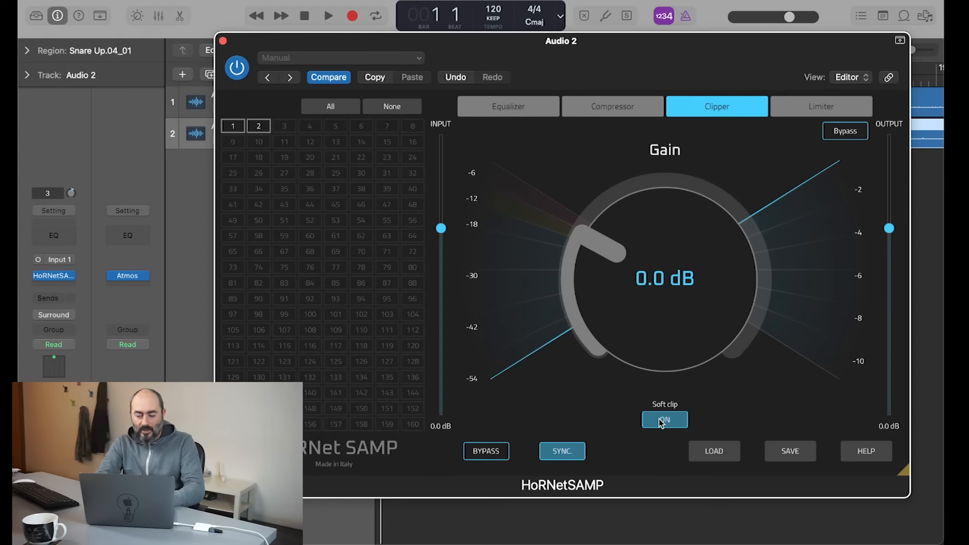
left_click(796, 110)
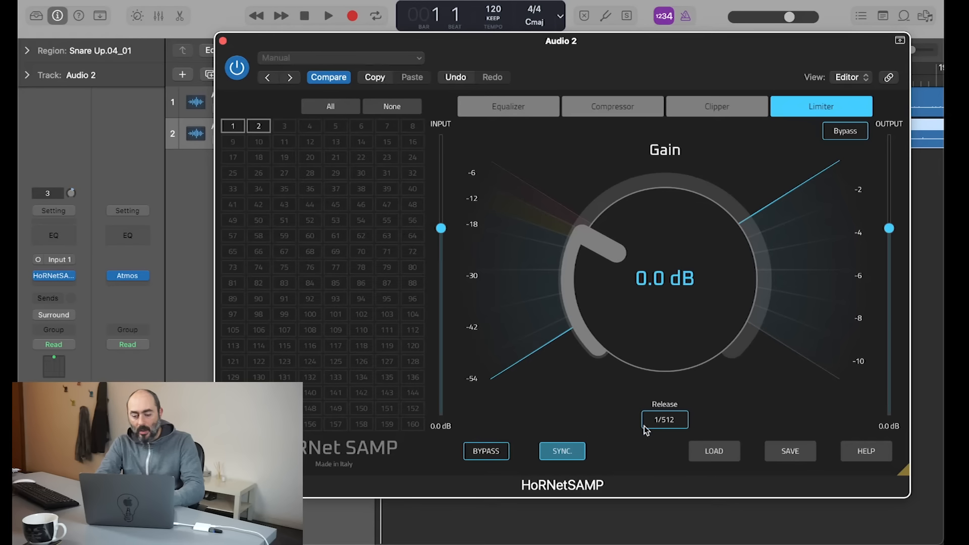
left_click(566, 454)
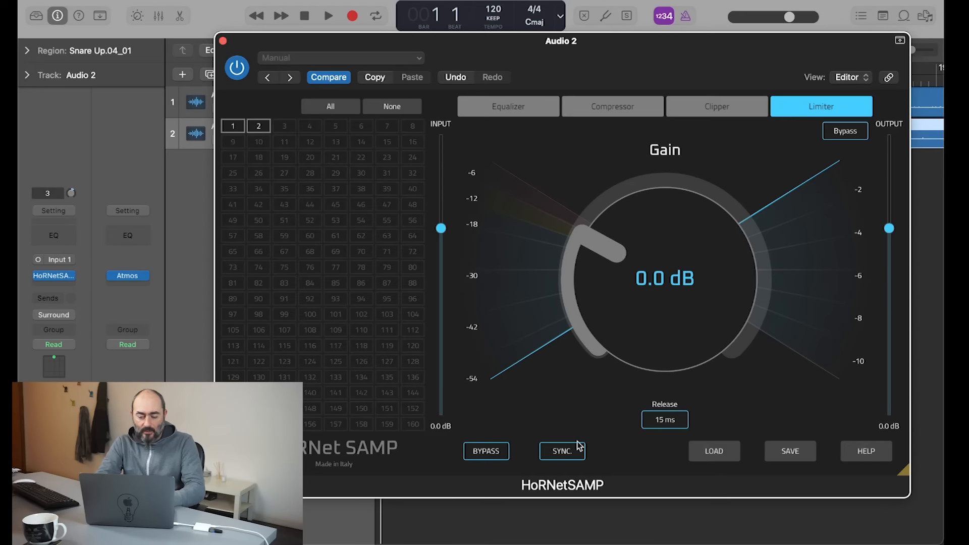
mouse_move(664, 421)
left_mouse_down()
mouse_move(663, 385)
mouse_move(658, 423)
left_mouse_up()
double_click(657, 424)
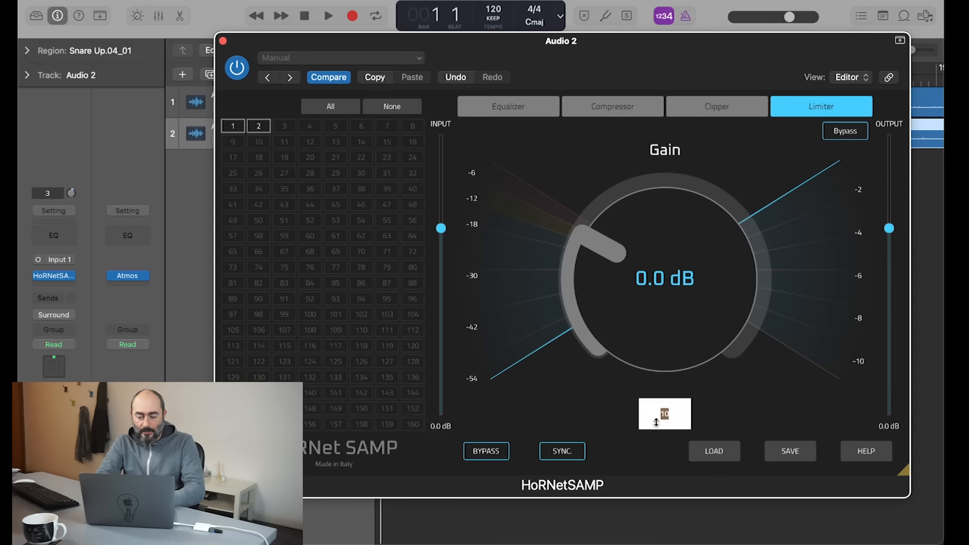
left_click(568, 424)
Step: Set the limiter's synced release to 1/4 and switch tempo sync off to convert it to milliseconds
left_click(566, 451)
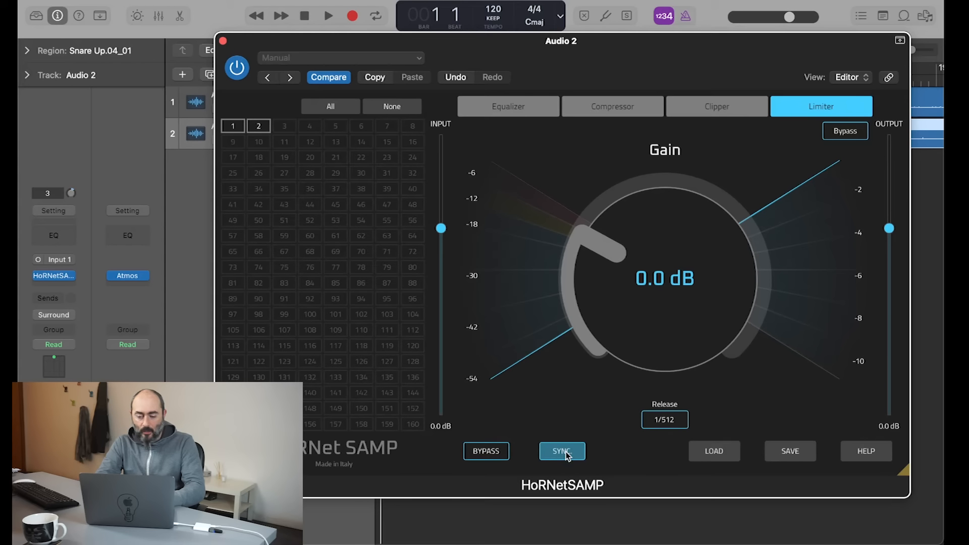
left_click(646, 426)
left_click(659, 469)
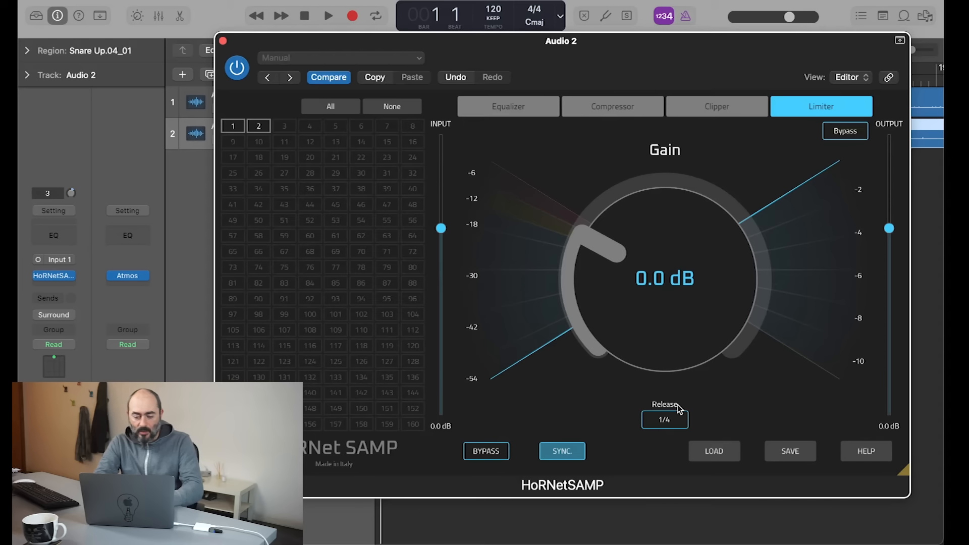
left_click(561, 455)
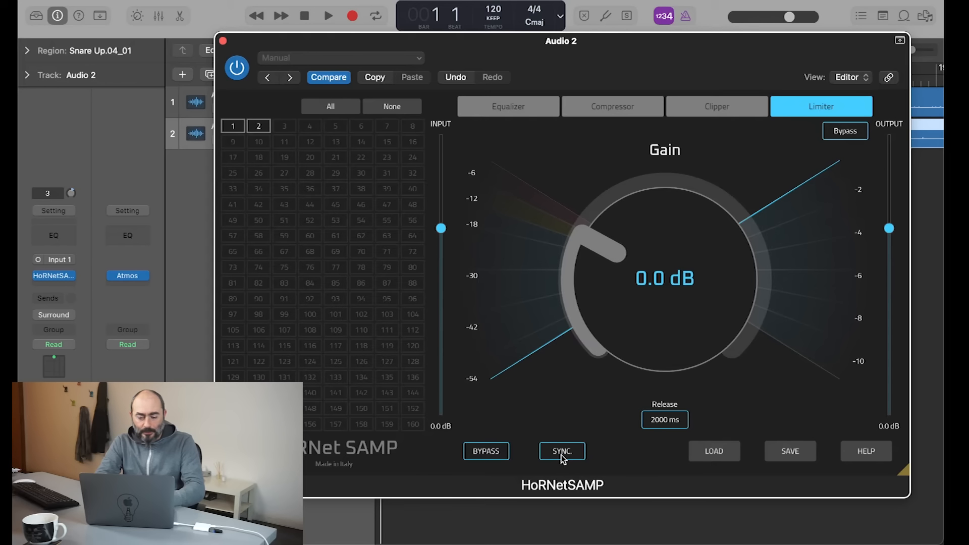
Step: Review the Equalizer and Limiter sections again, finishing on the Equalizer
left_click(510, 107)
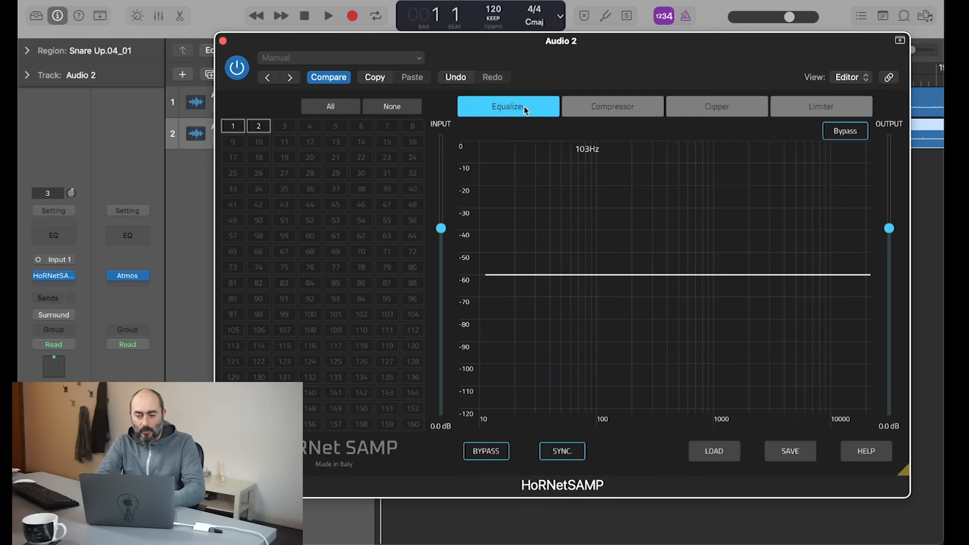
left_click(813, 105)
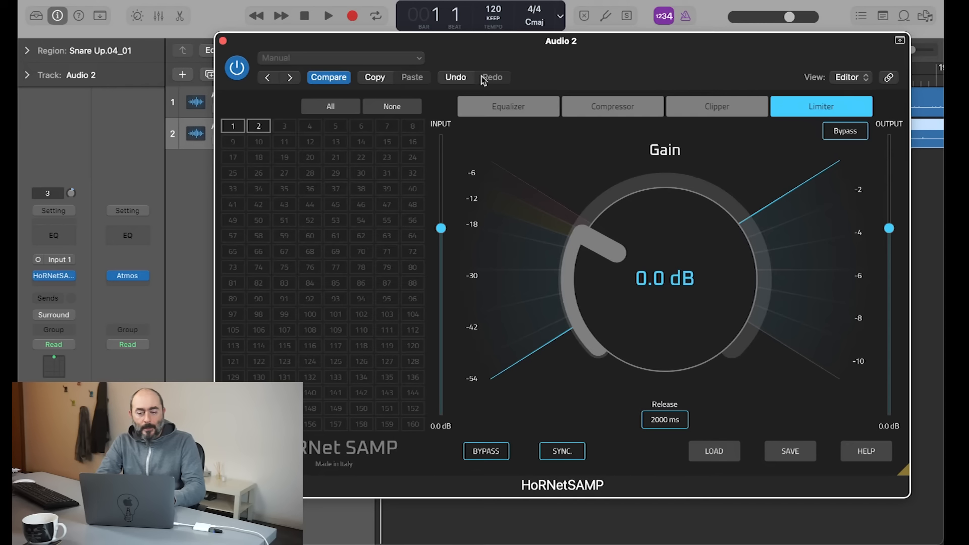
left_click(483, 106)
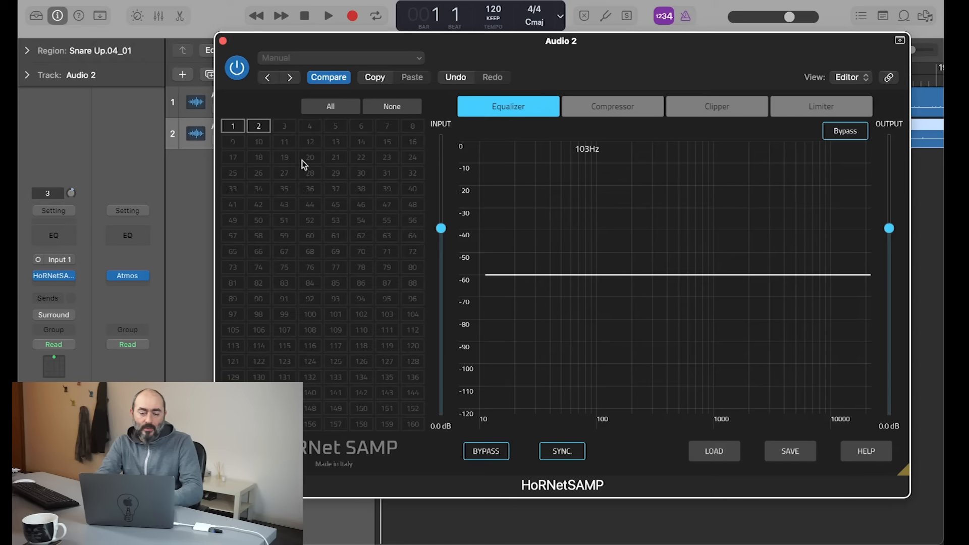
Step: Move the Audio 2 plug-in window clear of the editor toolbar and open the master's Dolby Atmos renderer
left_click_drag(302, 45, 314, 59)
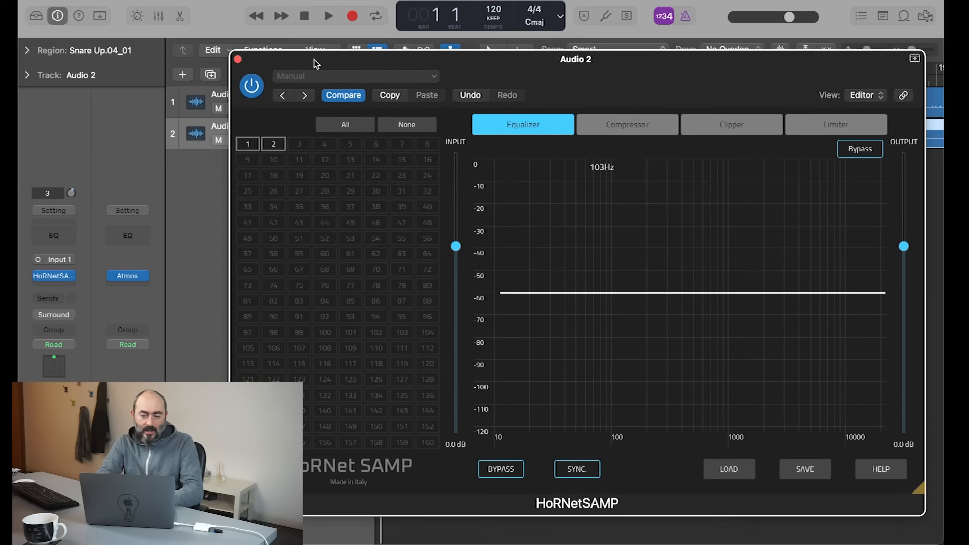
left_click_drag(408, 80, 308, 68)
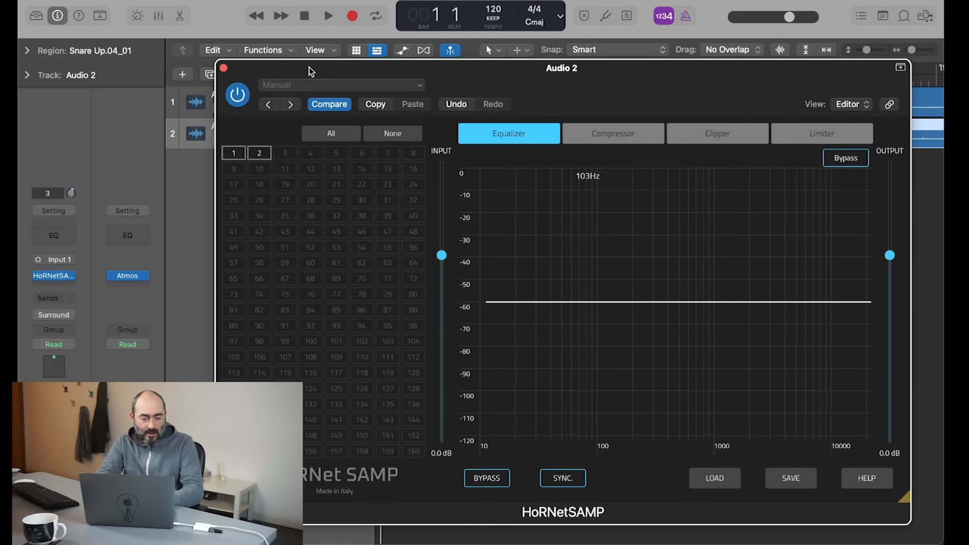
left_click(129, 275)
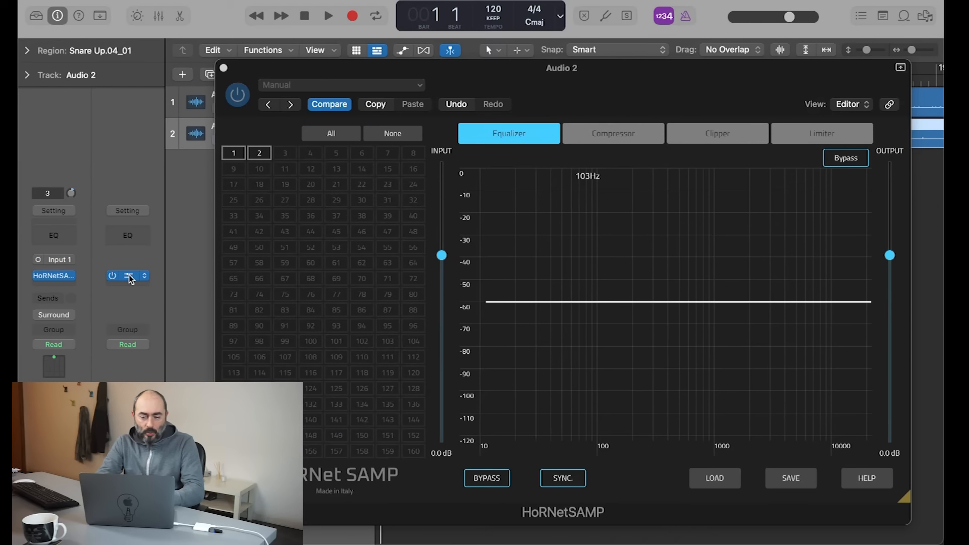
left_click(130, 275)
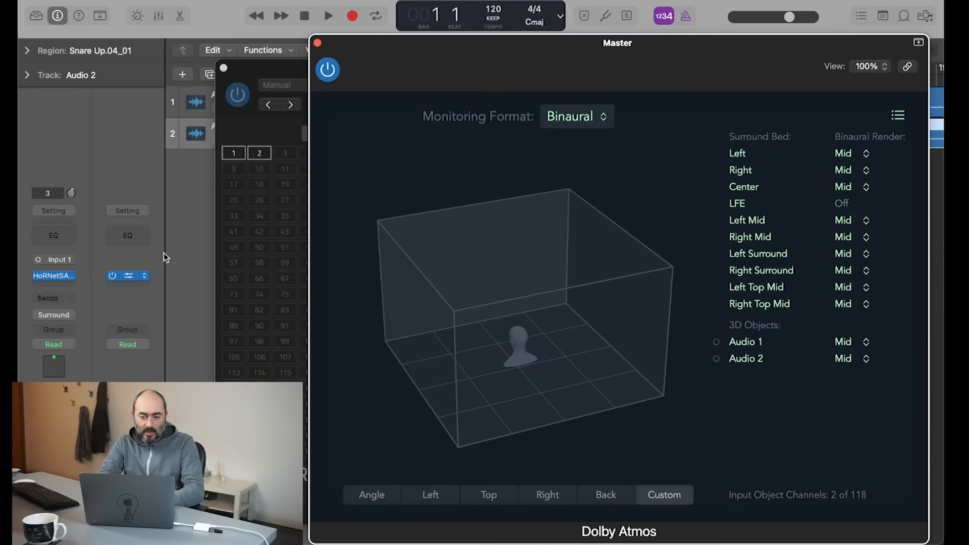
Step: Close the Dolby Atmos renderer and reposition the Audio 2 plug-in window so the track names can be seen
left_click(317, 44)
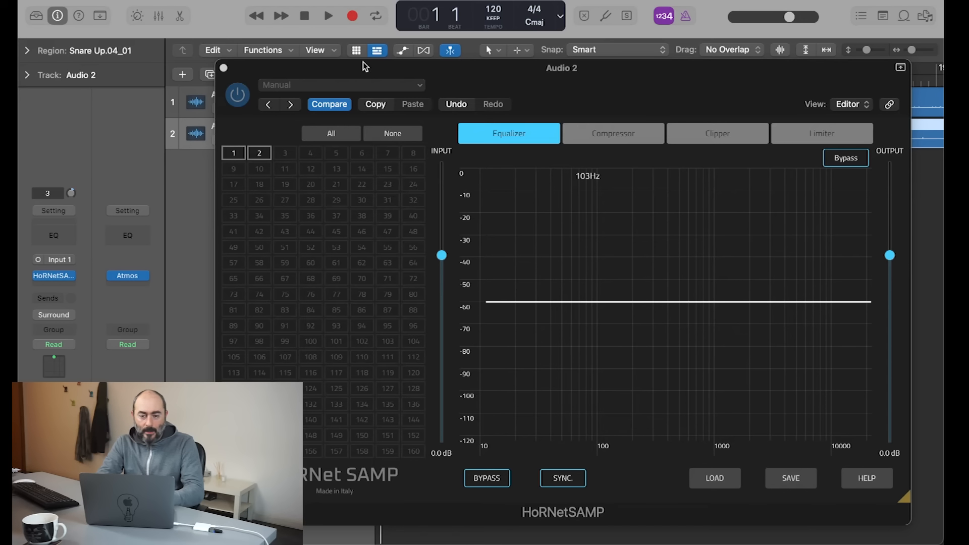
left_click_drag(363, 62, 342, 64)
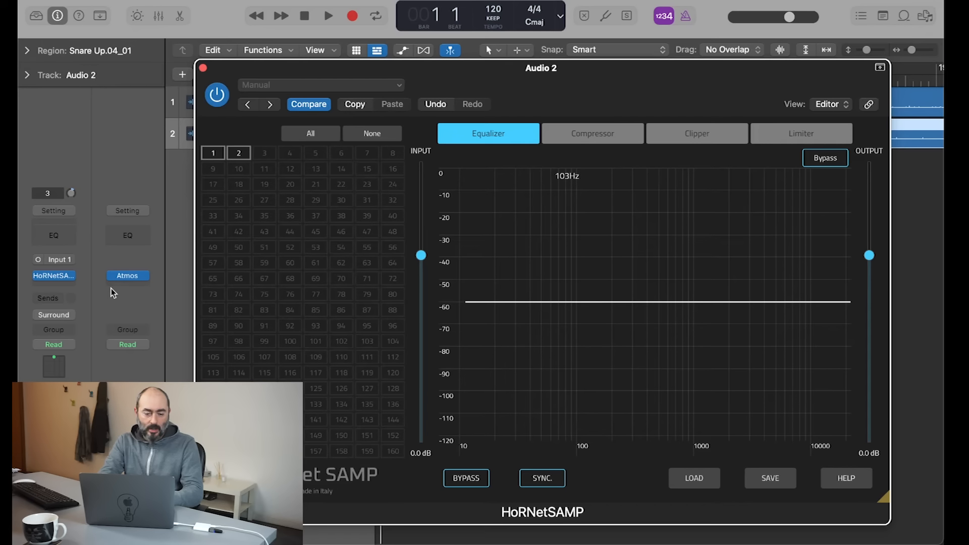
left_click_drag(268, 73, 321, 74)
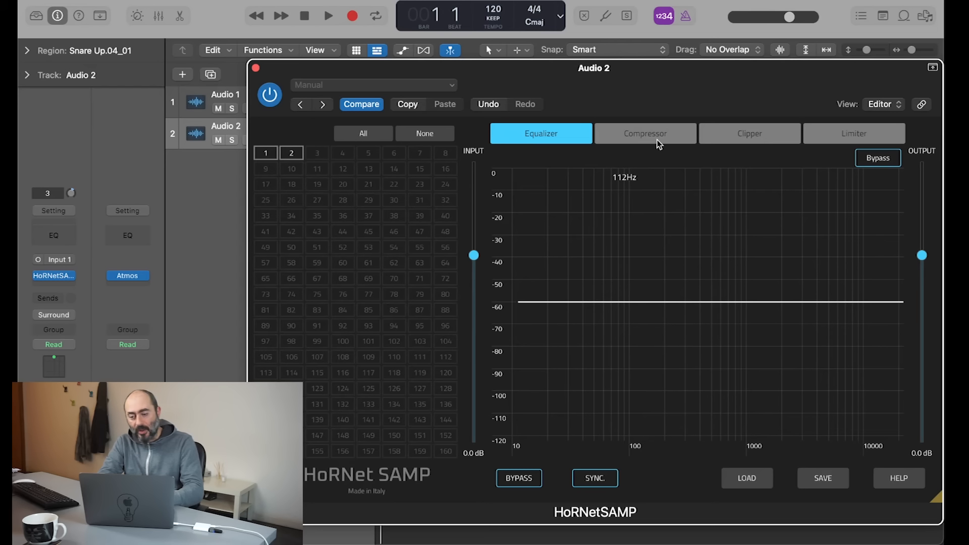
Step: Toggle instances 1 and 2 in the plug-in's channel grid, clear the selection, and select all instances
left_click(290, 158)
left_click(265, 157)
left_click(379, 132)
left_click(424, 136)
left_click(377, 135)
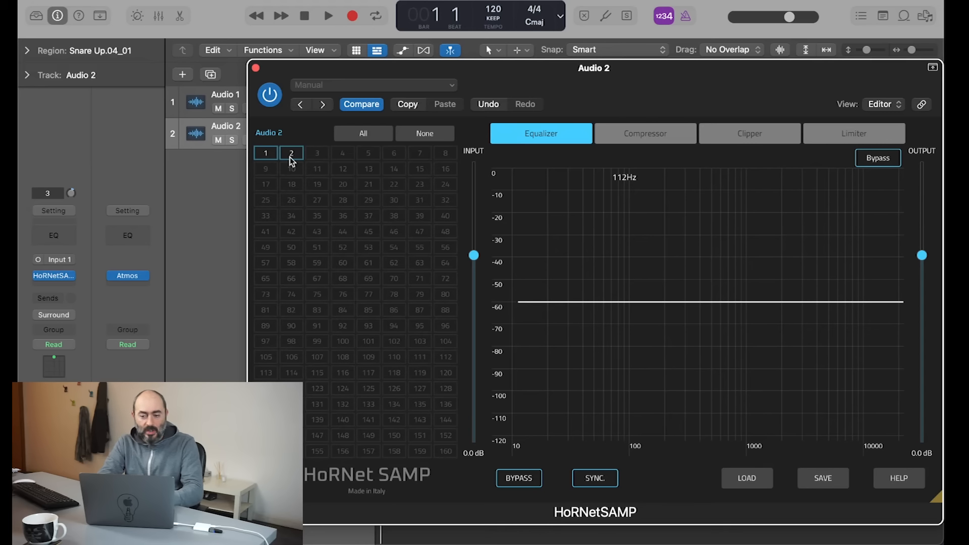
Step: View the Compressor and Limiter sections with both instances selected, finishing on the Compressor
left_click(648, 127)
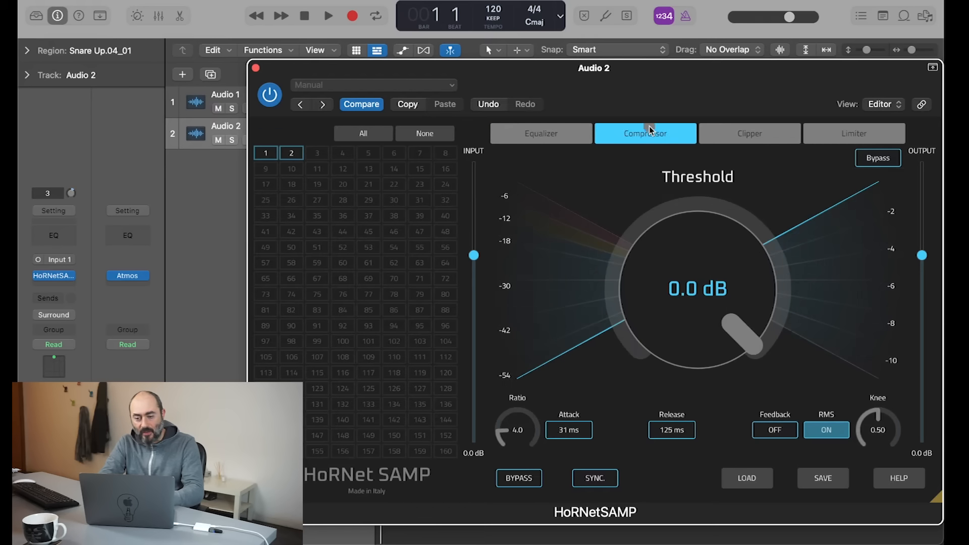
left_click(837, 135)
left_click(659, 135)
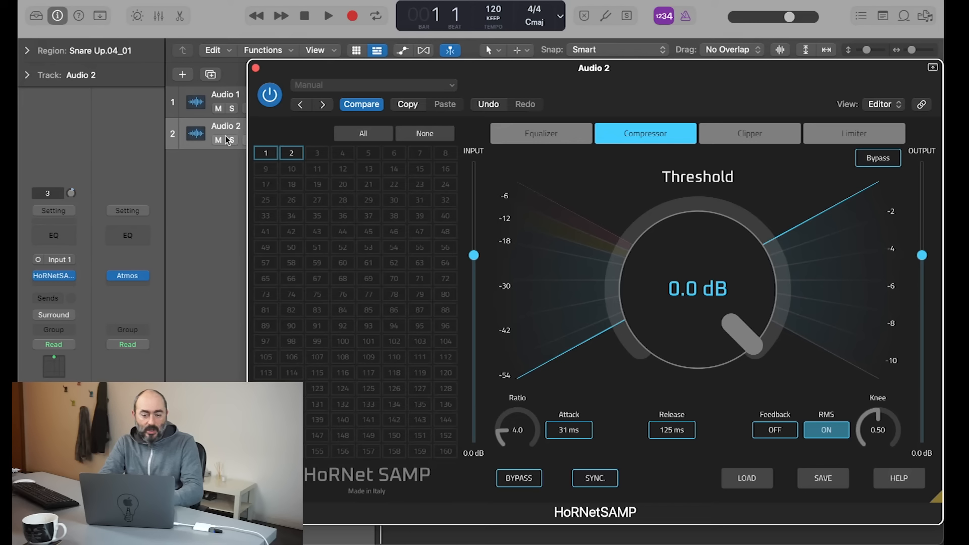
Step: Move the Audio 2 plug-in window clear of the track headers and set the compressor's threshold to -20 dB
left_click_drag(296, 71, 283, 77)
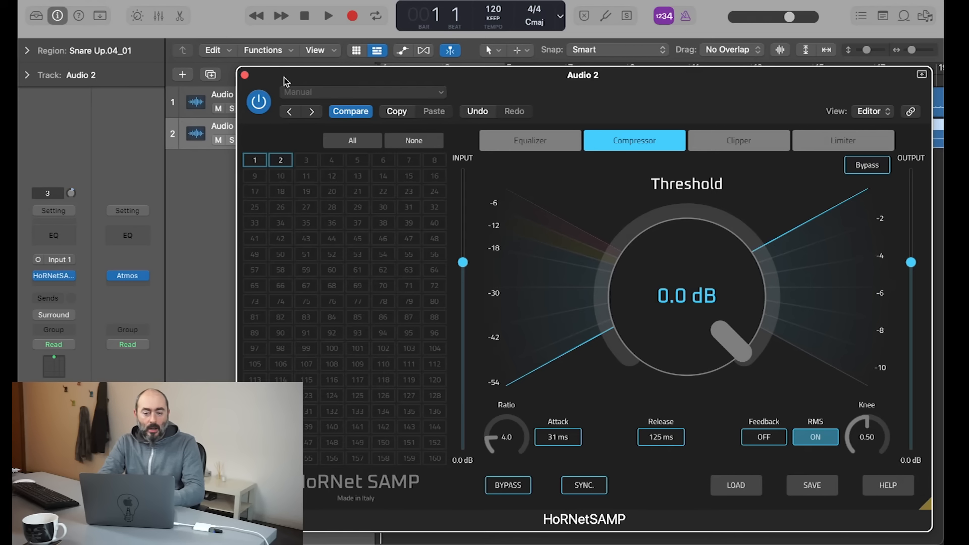
left_click_drag(283, 77, 349, 79)
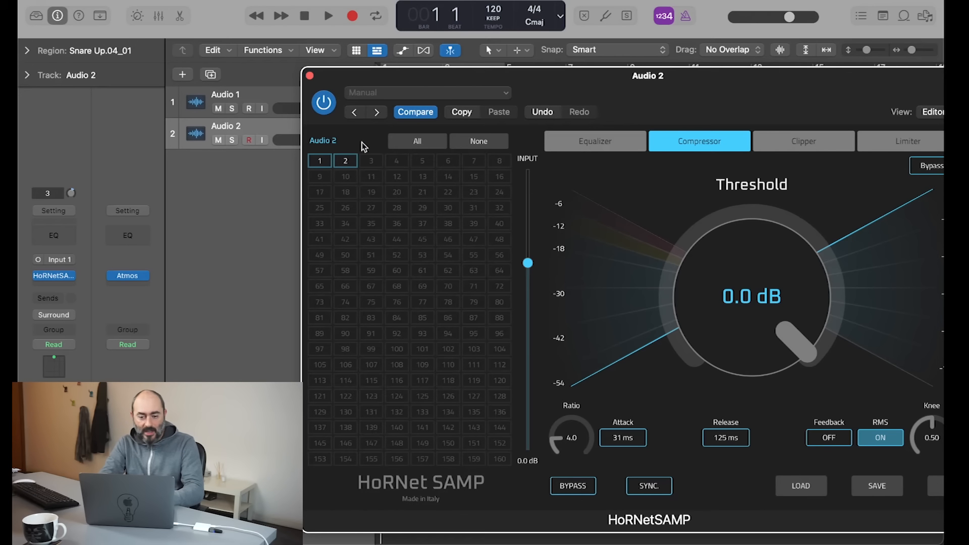
left_click_drag(411, 71, 320, 71)
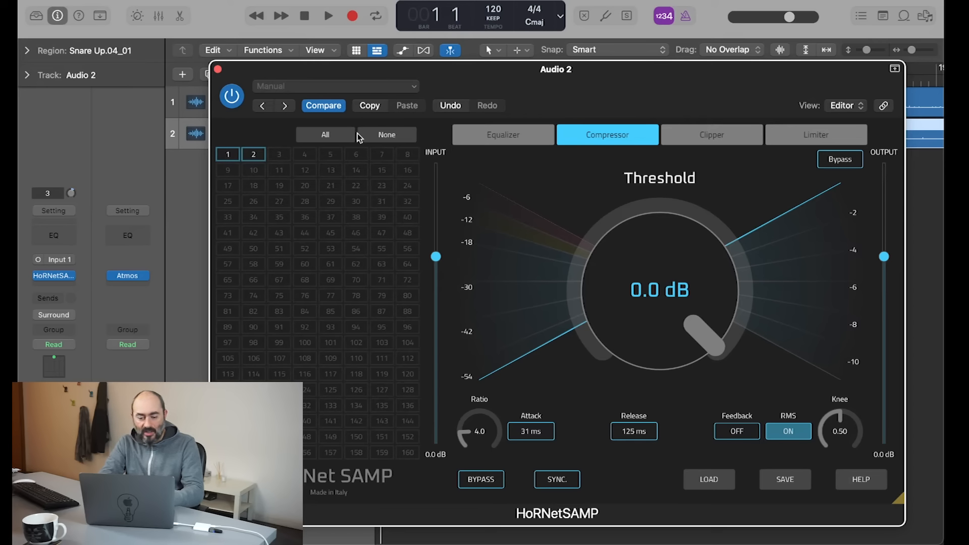
left_click_drag(419, 72, 485, 87)
double_click(734, 309)
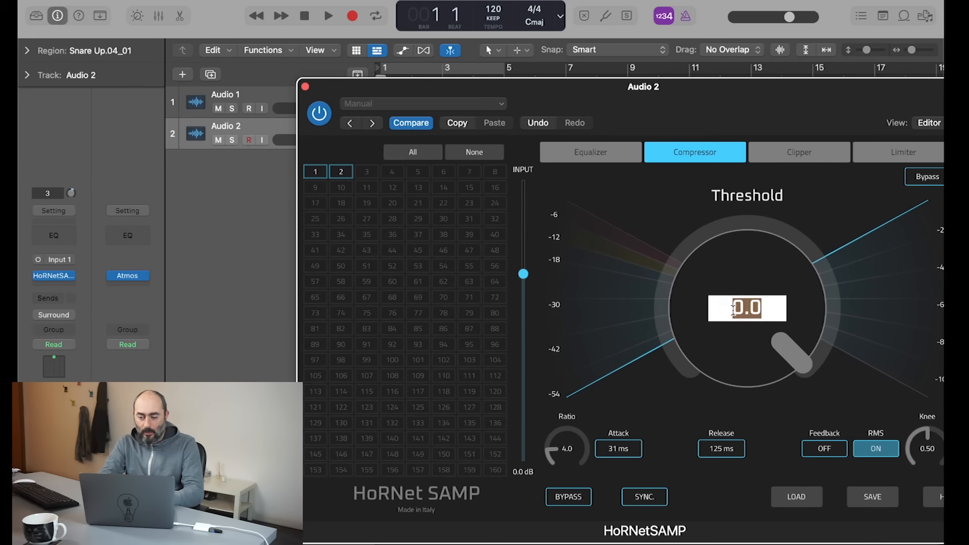
type("-20")
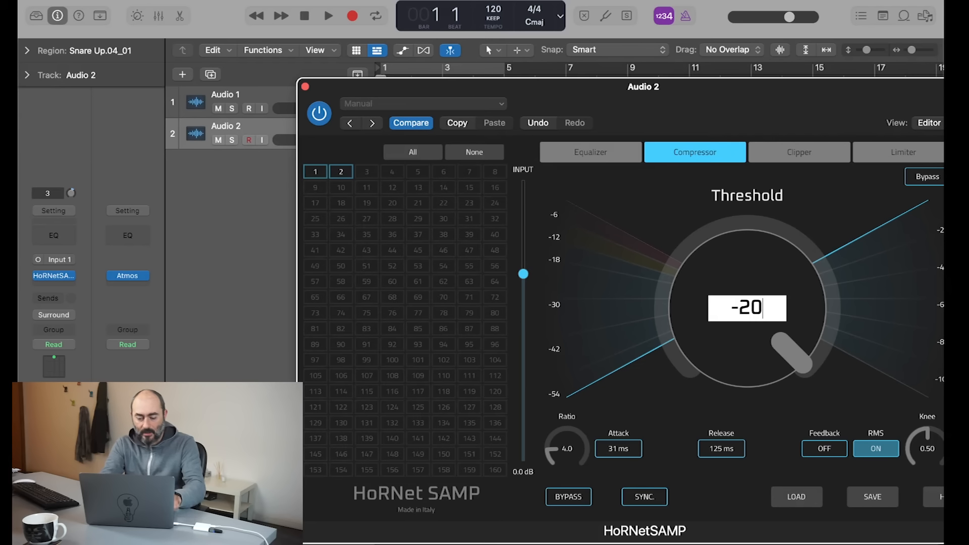
key("Return")
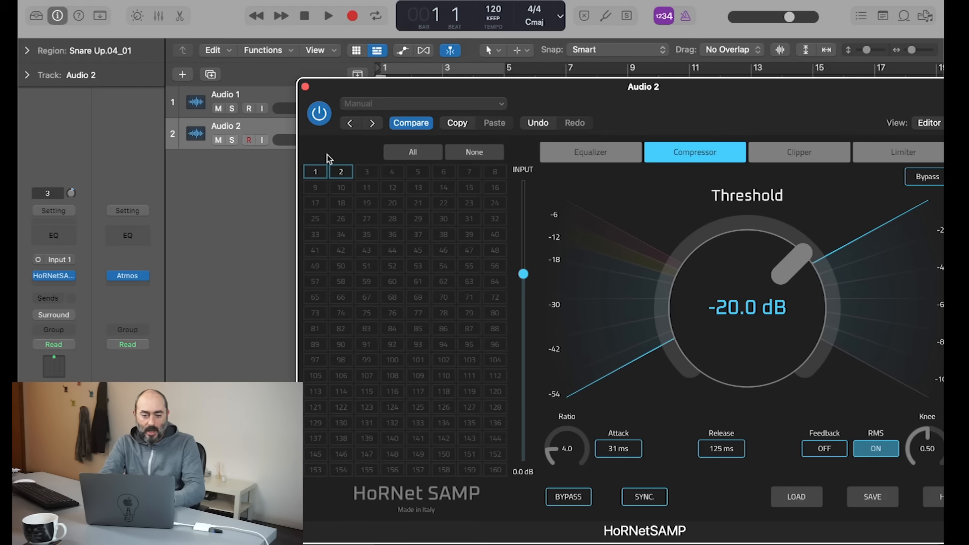
Step: Select the Audio 1 track, access its HoRNetSAMP insert, and shift the Audio 2 plug-in window higher to compare the threshold
left_click(252, 91)
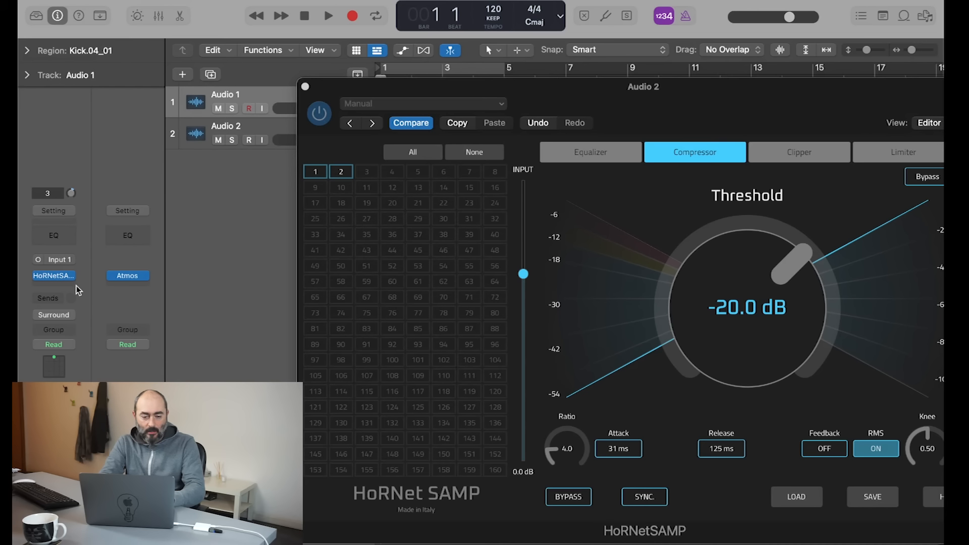
left_click(49, 276)
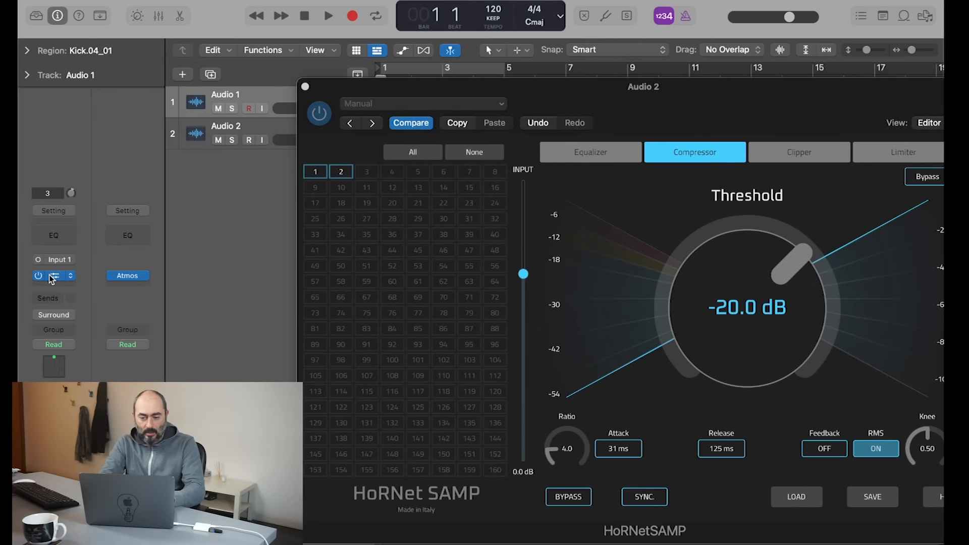
left_click_drag(449, 89, 422, 22)
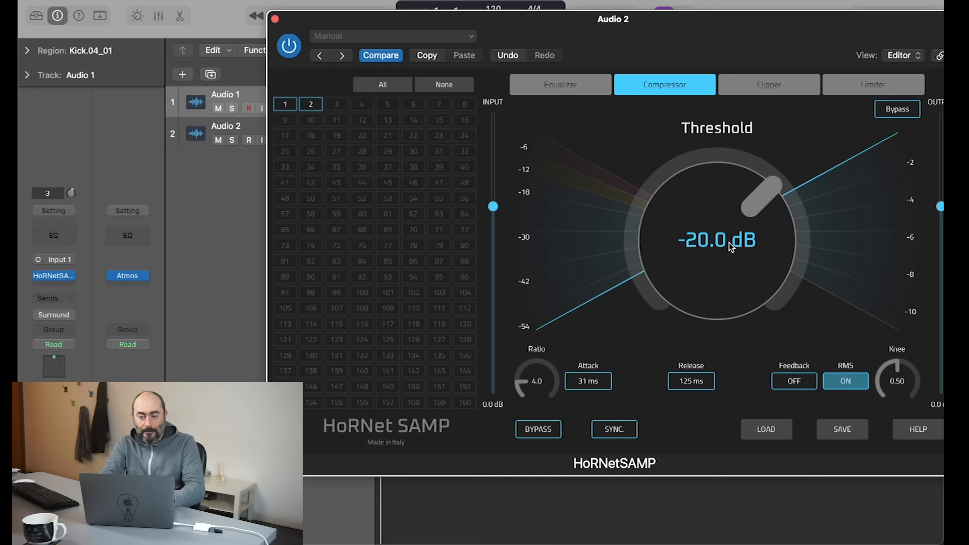
Step: Review the Equalizer, Compressor and Limiter sections in the Audio 2 plug-in window, finishing on the Compressor
left_click(580, 85)
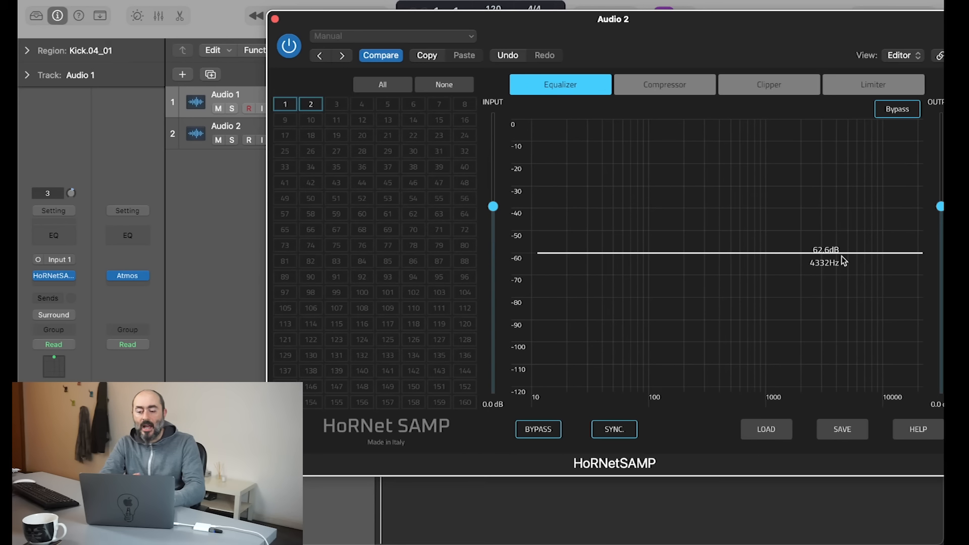
left_click(665, 84)
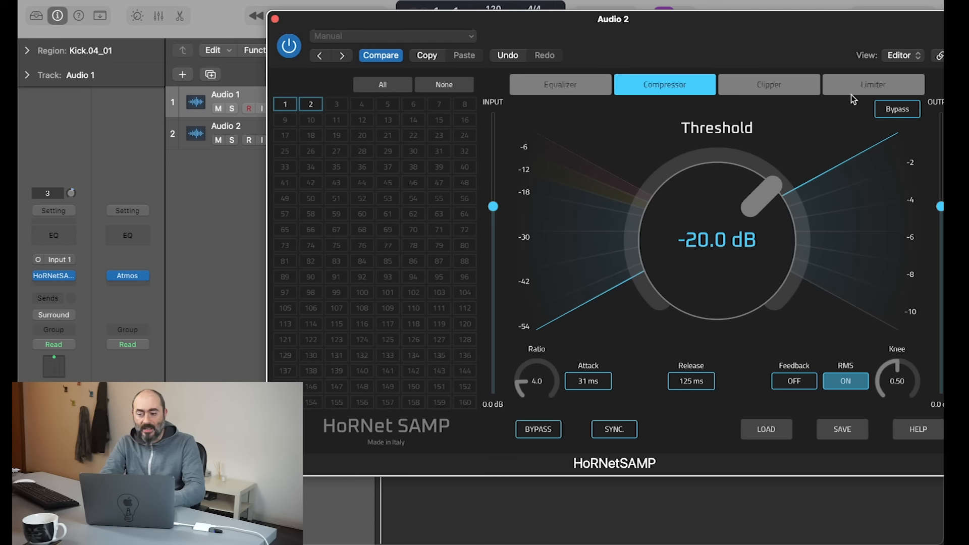
left_click(851, 94)
left_click(679, 89)
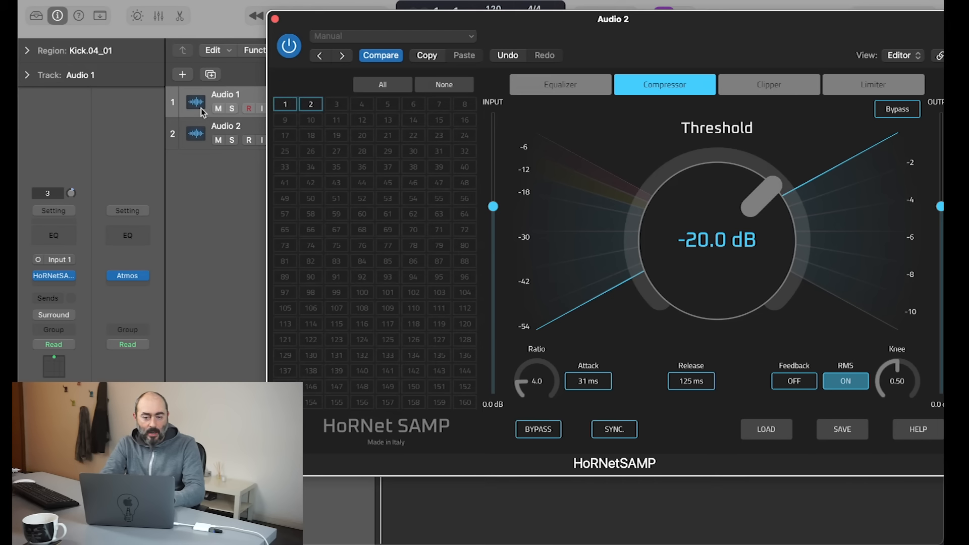
Step: Rename the Audio 1 track as "track 1"
double_click(222, 94)
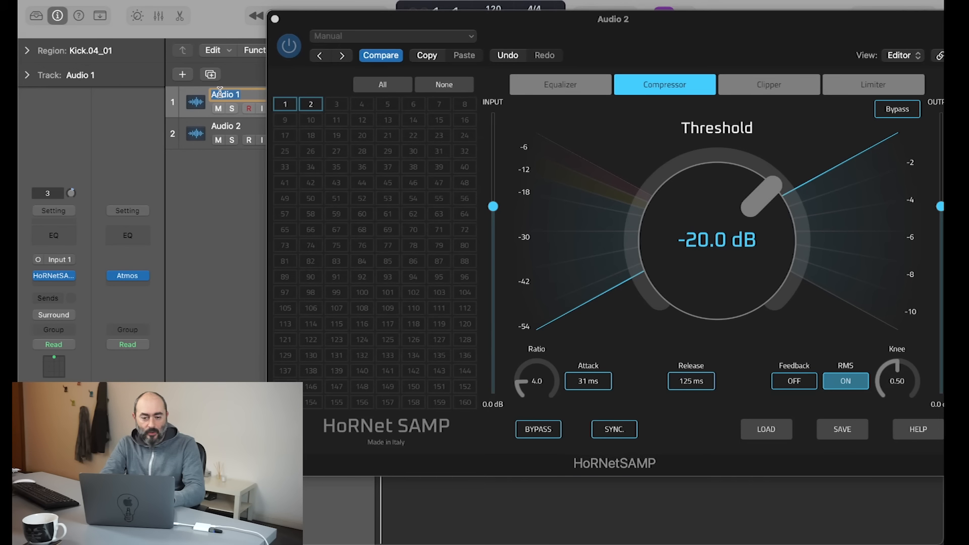
type("track")
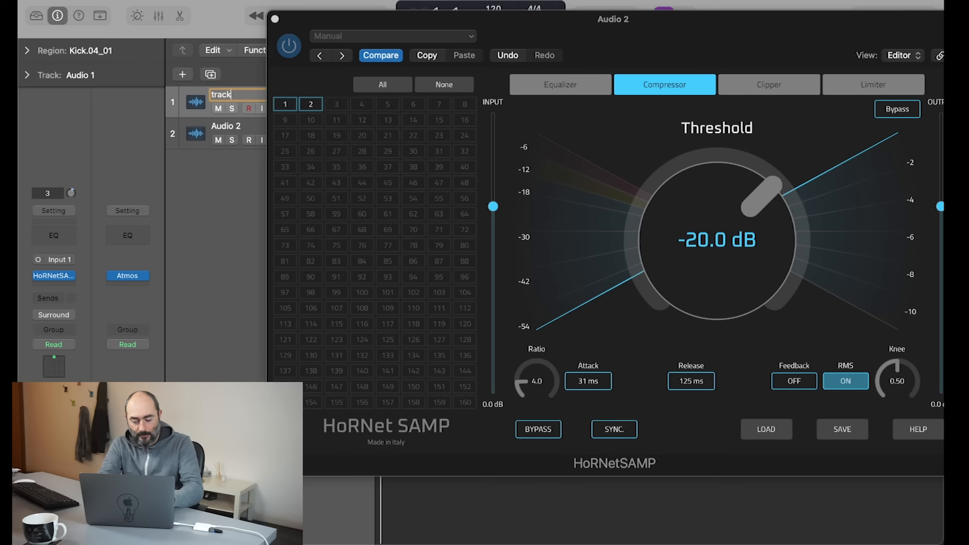
type(" 1")
key("Return")
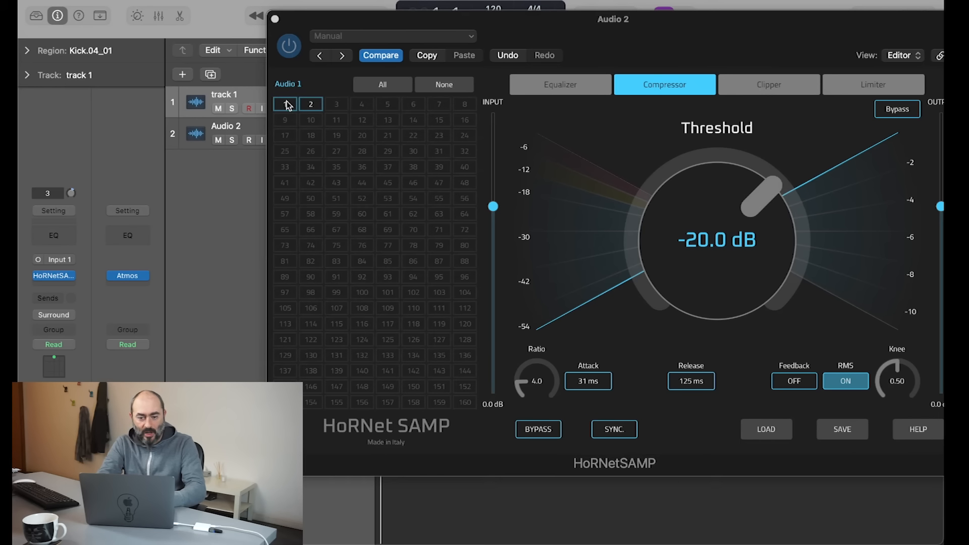
Step: Close the Audio 2 plug-in window, then open track 1's HoRNetSAMP and move its window higher
left_click(300, 110)
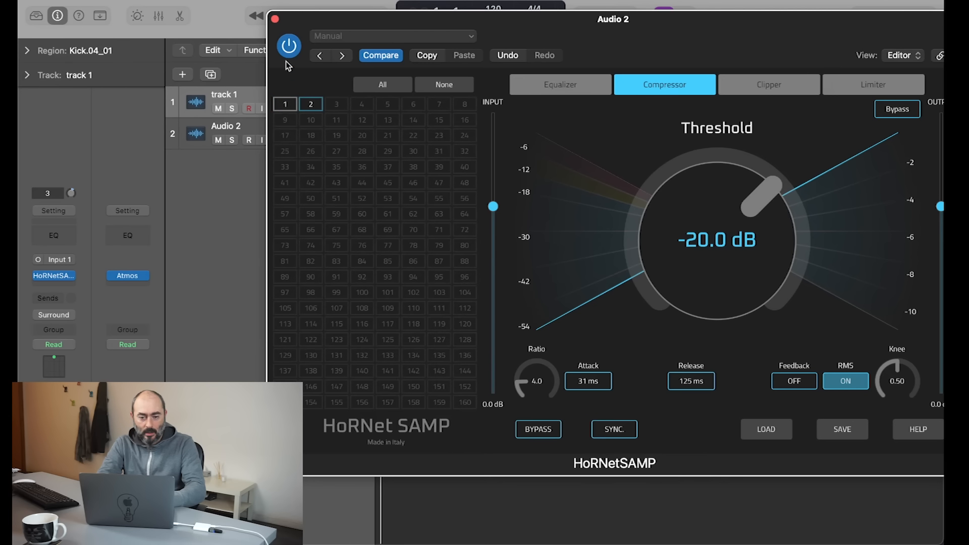
left_click(275, 19)
left_click(46, 275)
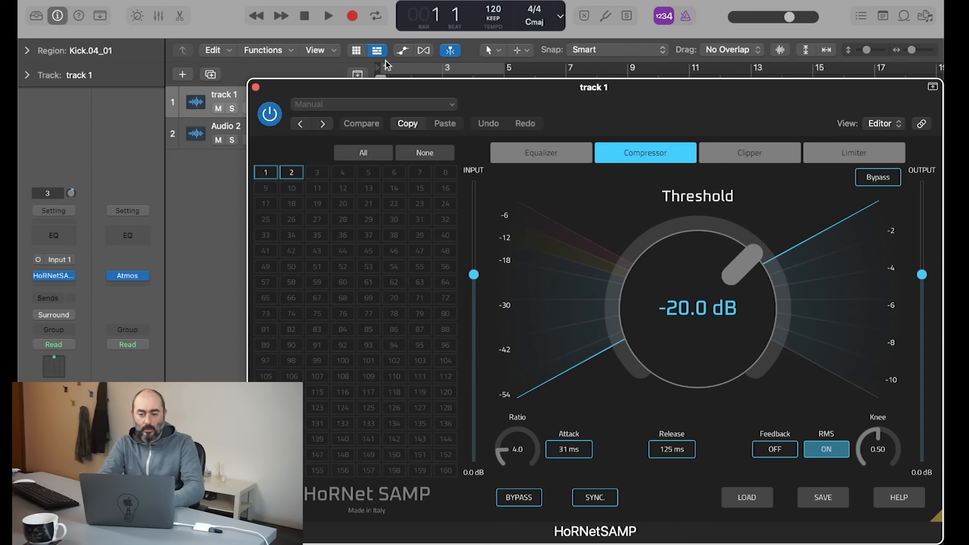
left_click_drag(361, 92, 327, 54)
Step: Play the project and watch the metering in the Compressor, Limiter, Clipper and Equalizer sections
key("space")
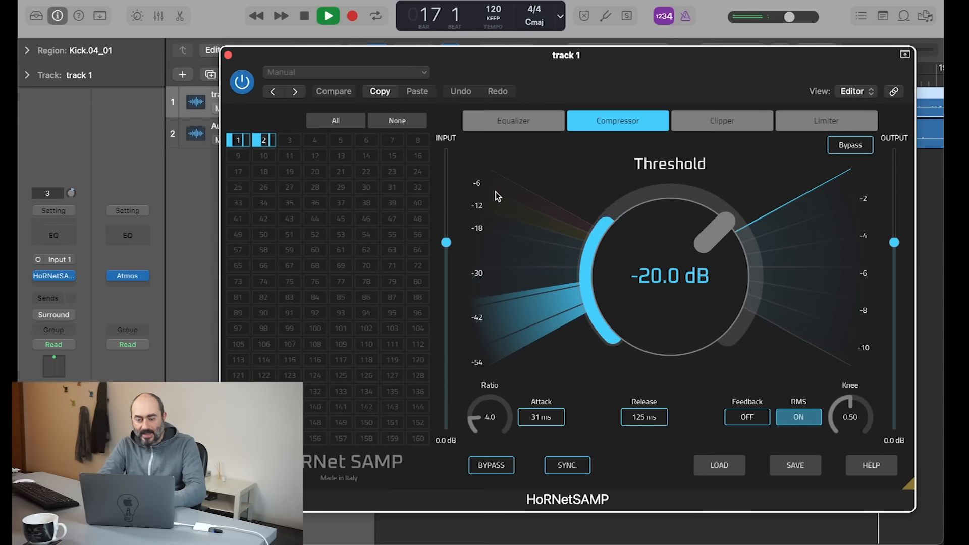
left_click(245, 141)
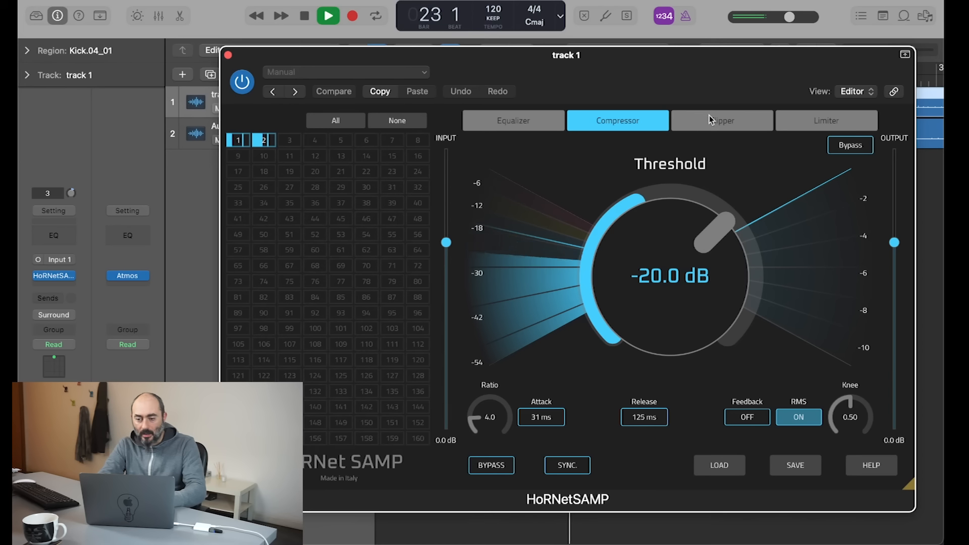
left_click(812, 120)
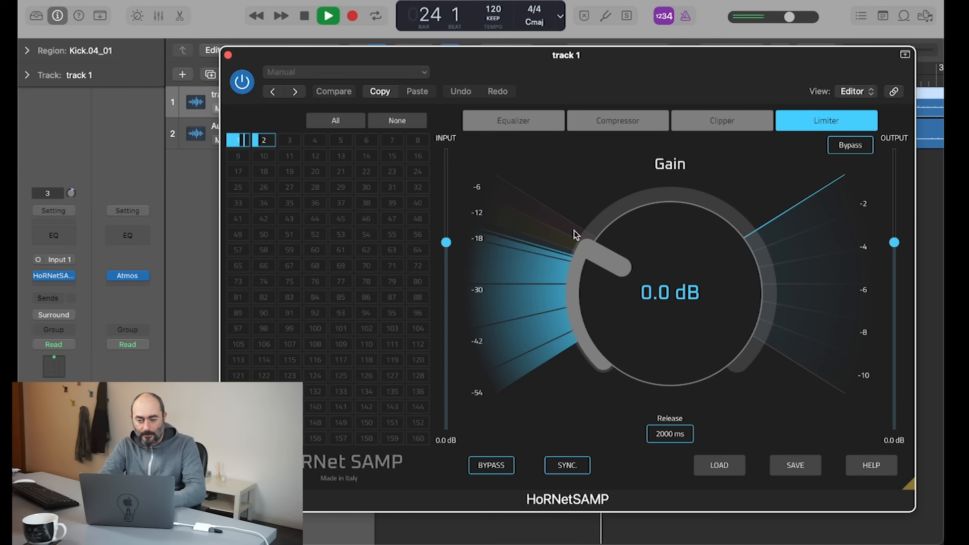
left_click(731, 123)
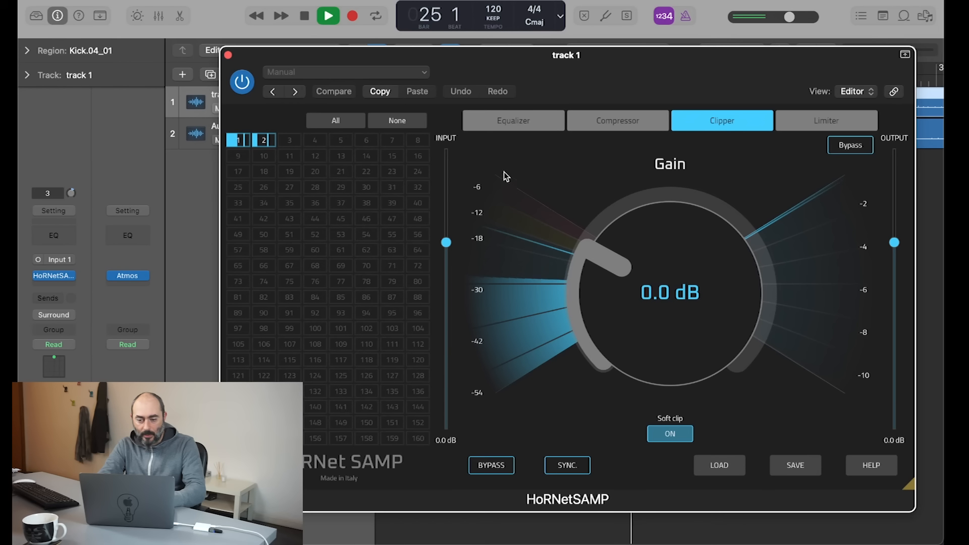
left_click(504, 123)
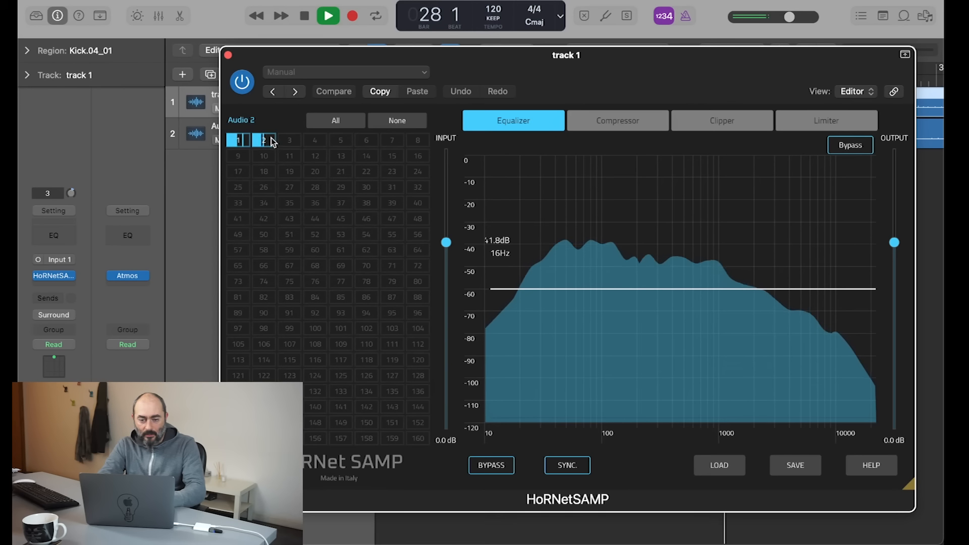
Step: Deselect instances 1 and 2 during playback, and restart playback after dismissing the System Overload alert
left_click(234, 141)
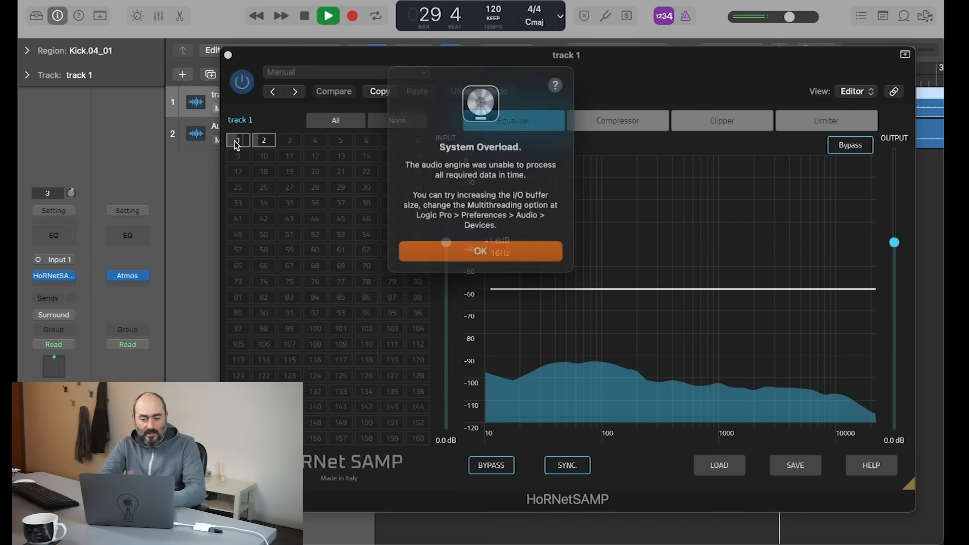
left_click(426, 244)
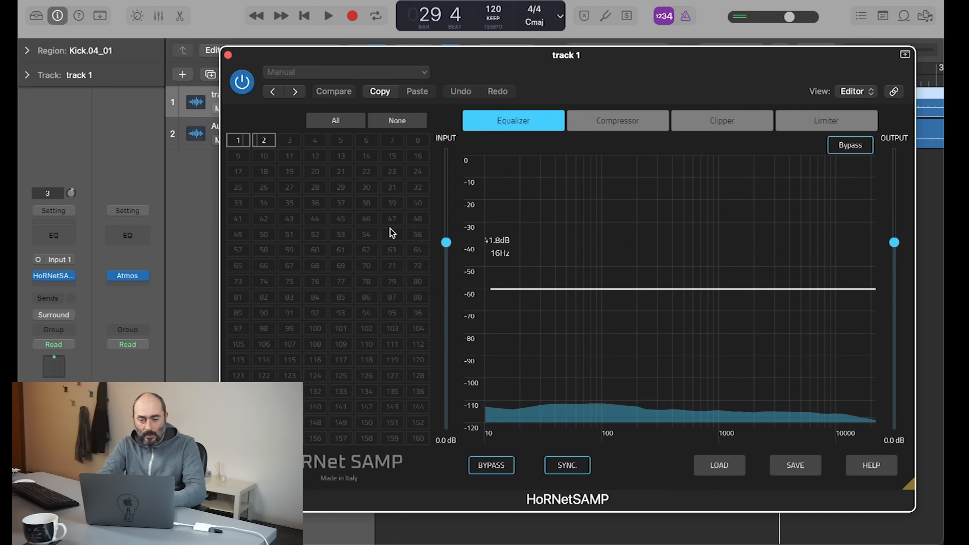
key("space")
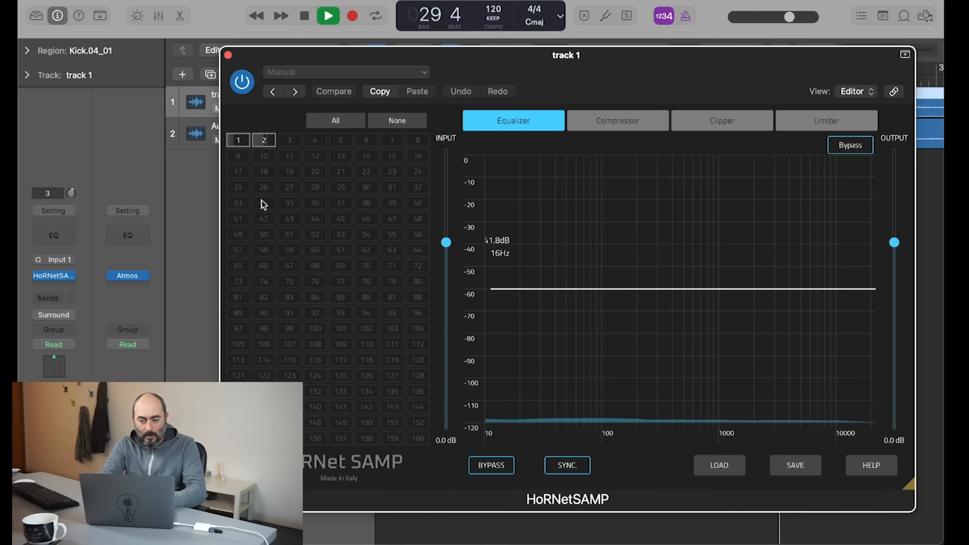
Step: Toggle instances 1 and 2 during playback to compare their spectra, leaving both selected
left_click(237, 140)
left_click(260, 142)
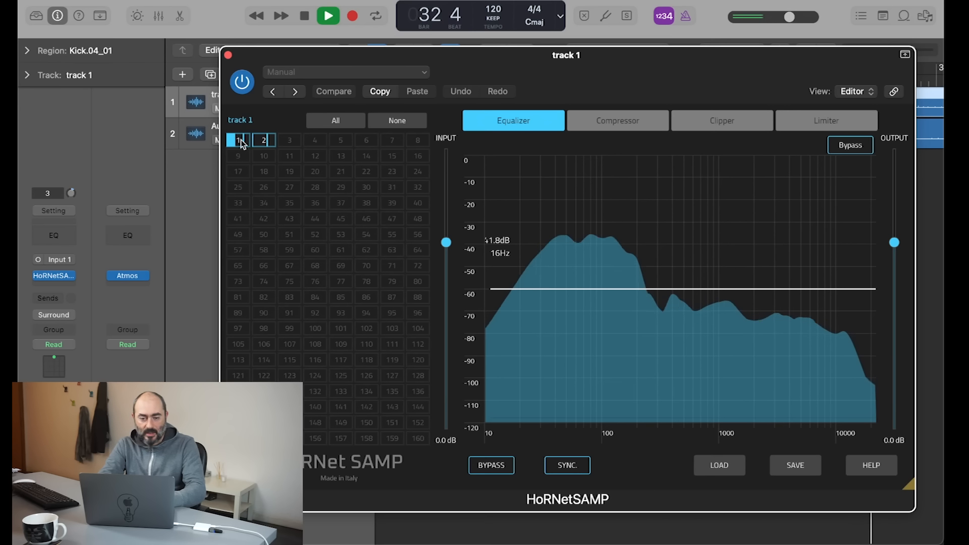
left_click(241, 142)
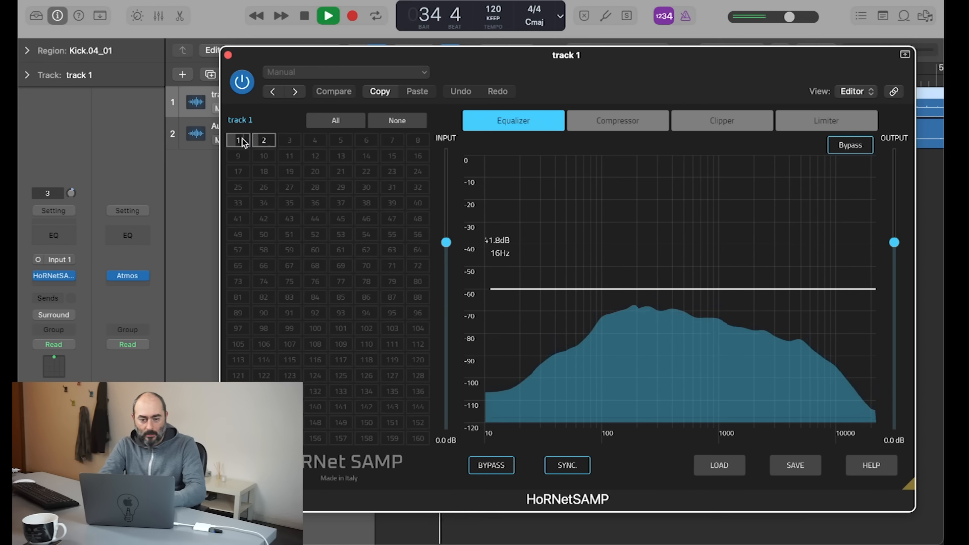
left_click(241, 141)
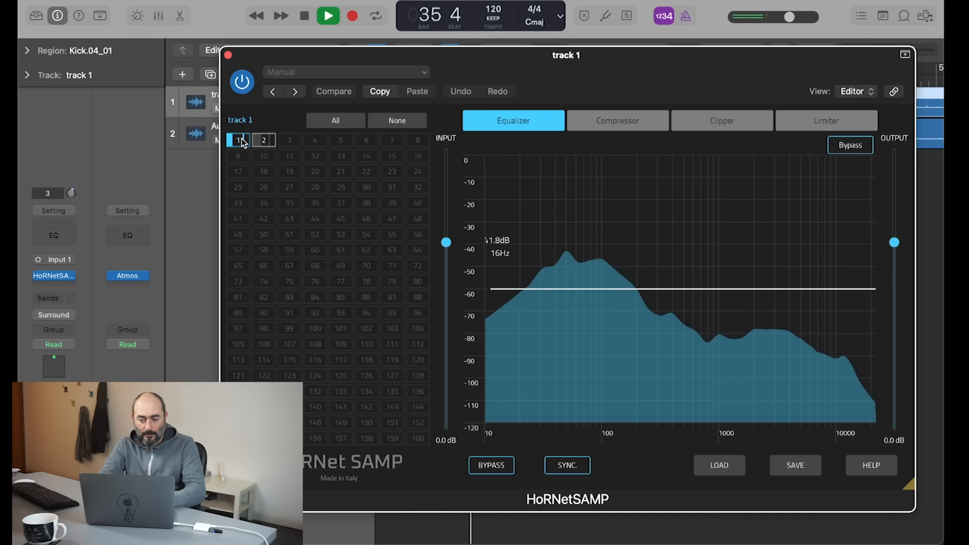
left_click(259, 141)
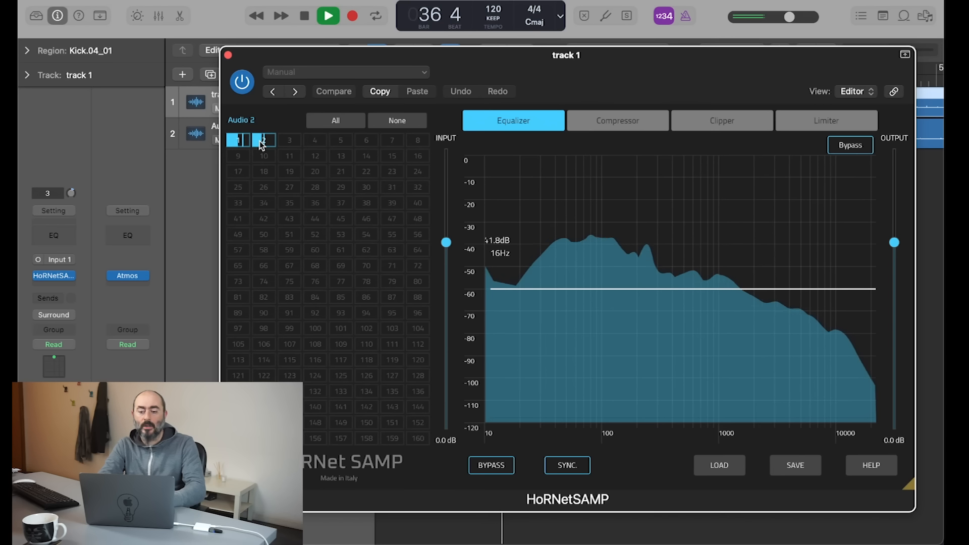
Step: With both instances linked, add an HP Reso. equalizer band at 38 Hz and a 3.0 dB Bell band at 1751 Hz
left_click(260, 141)
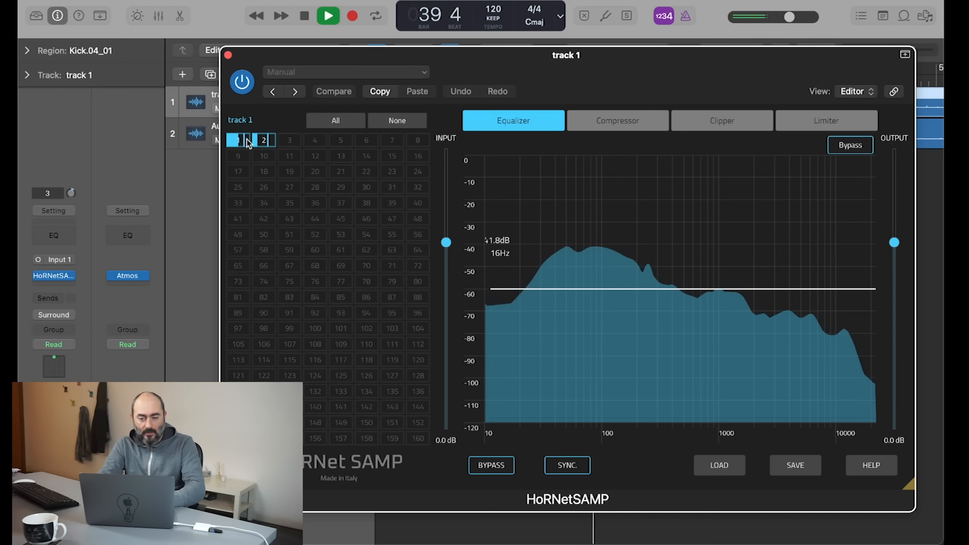
double_click(526, 286)
left_click_drag(527, 287, 554, 292)
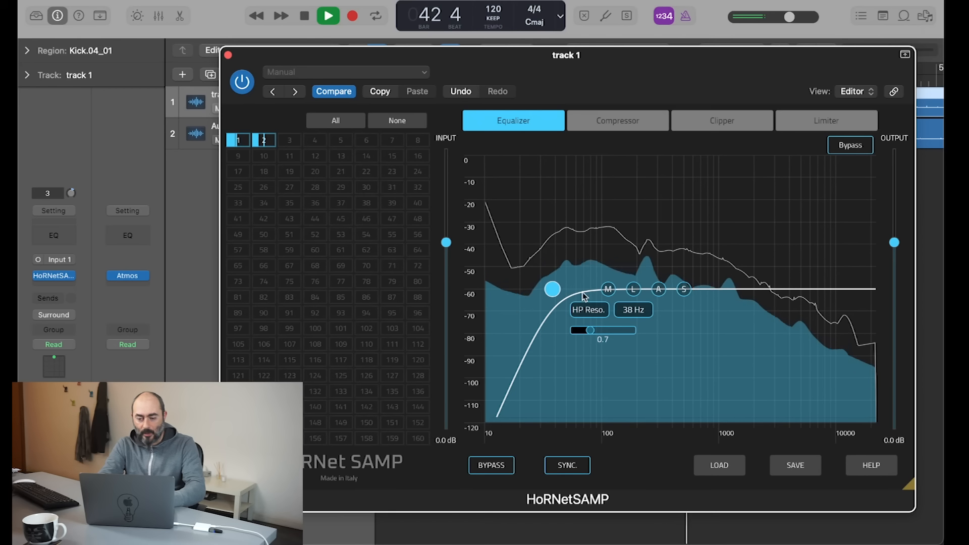
double_click(727, 290)
left_click_drag(727, 289, 748, 272)
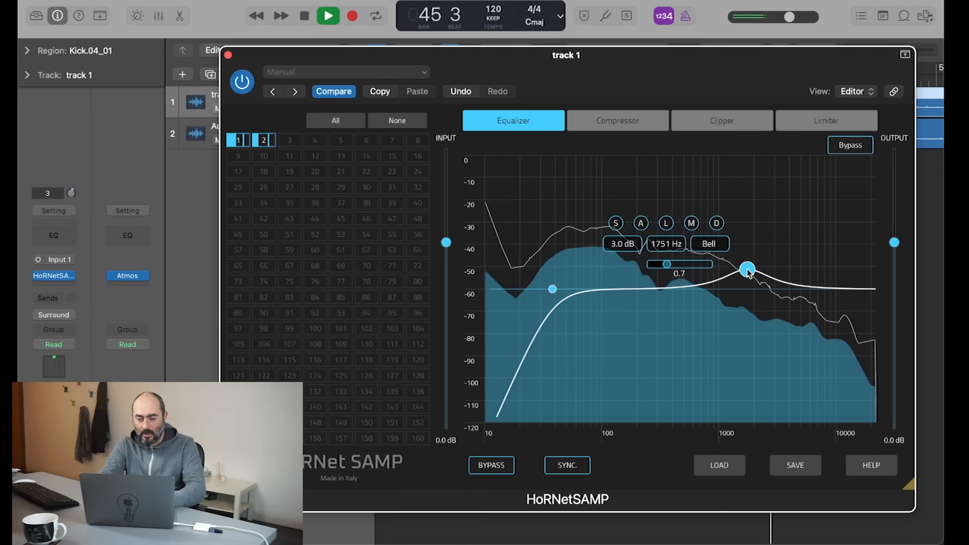
Step: Add a 6.1 dB HS Reso. band at 4896 Hz, a -2.2 dB Bell at 399 Hz, and a boost between the high-pass and that bell
double_click(810, 287)
left_click_drag(810, 286, 799, 249)
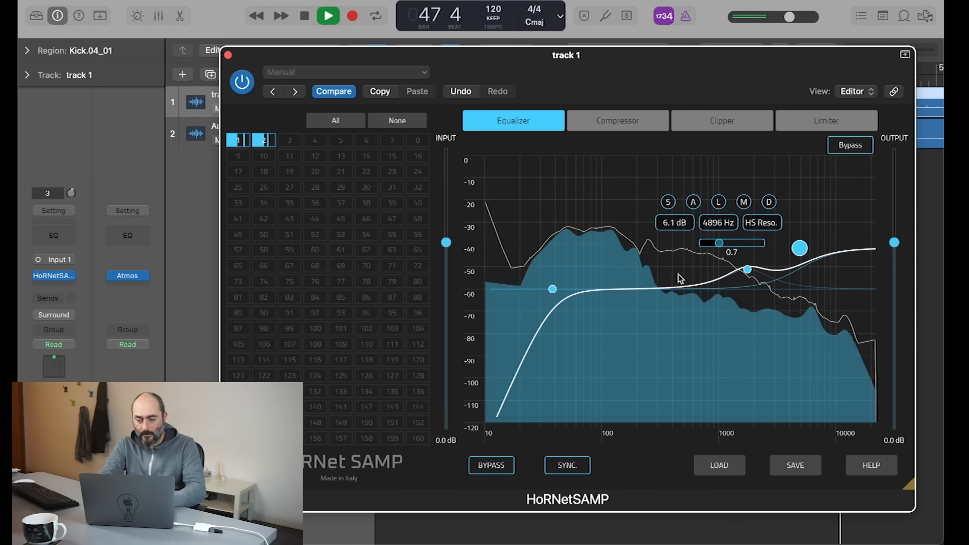
double_click(639, 289)
left_click_drag(639, 289, 674, 307)
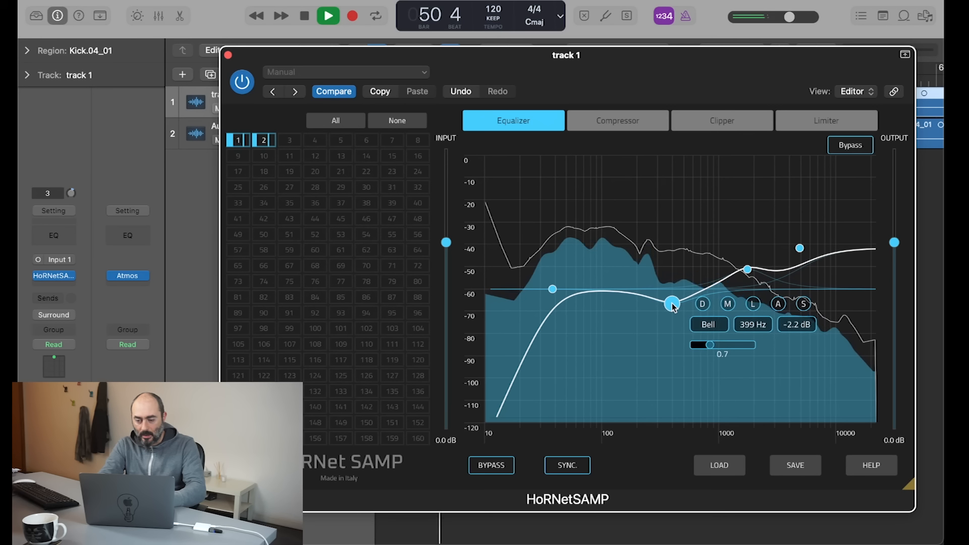
double_click(585, 289)
left_click_drag(586, 289, 583, 260)
Step: Set the Compressor threshold to -35.3 dB, toggle the instances to compare their metering, and stop playback
left_click(612, 123)
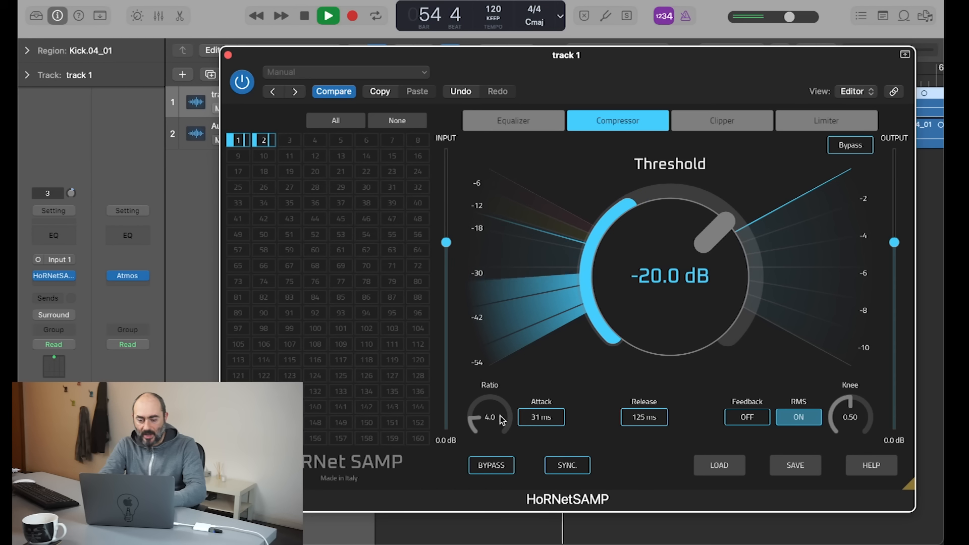
left_click_drag(671, 268, 671, 320)
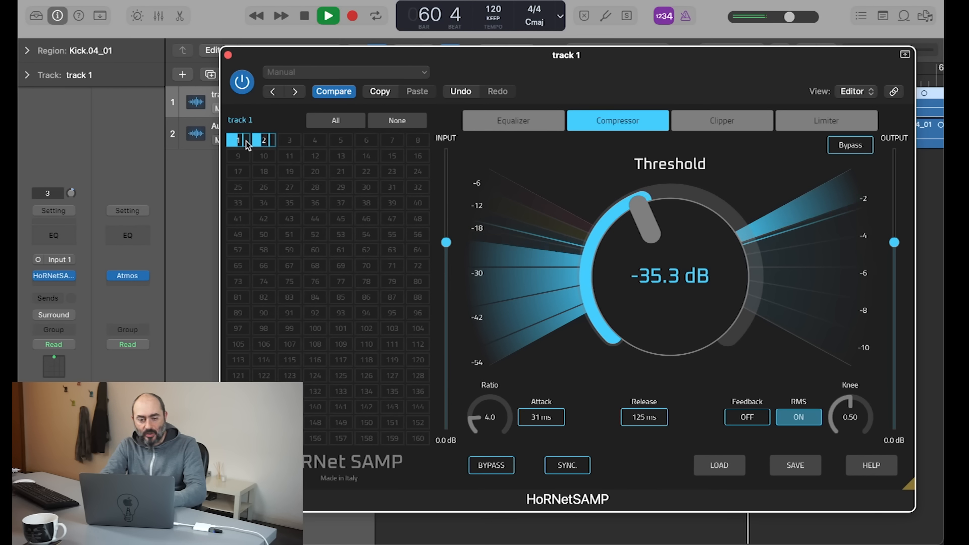
left_click(265, 142)
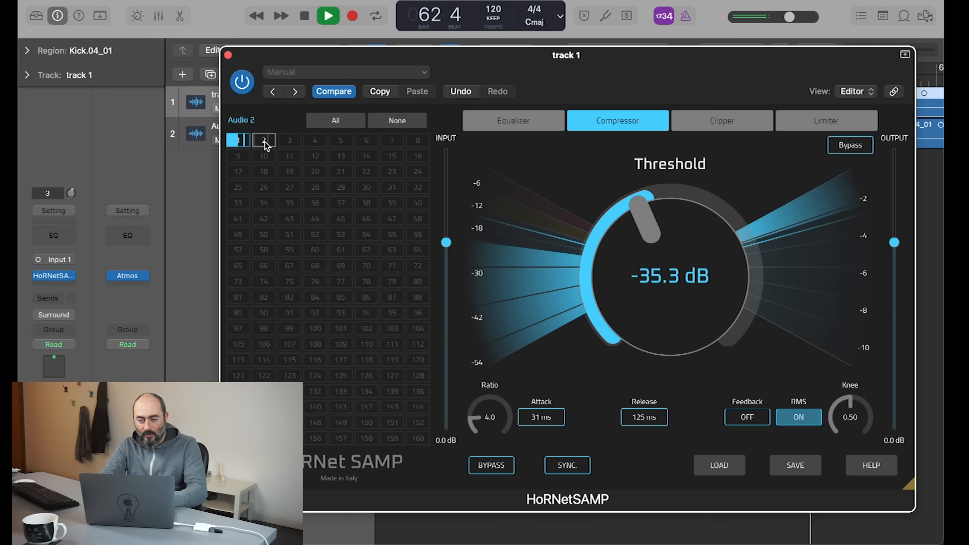
left_click(265, 142)
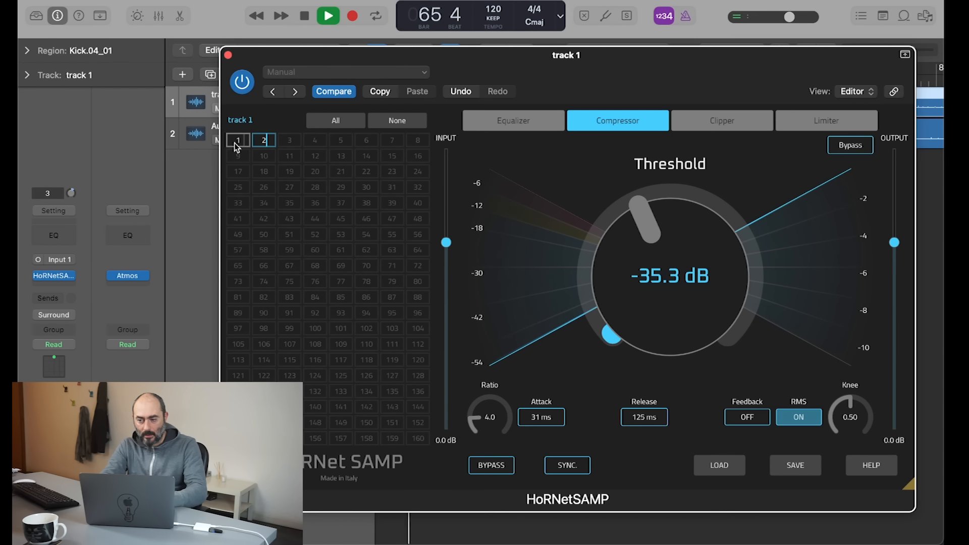
key("space")
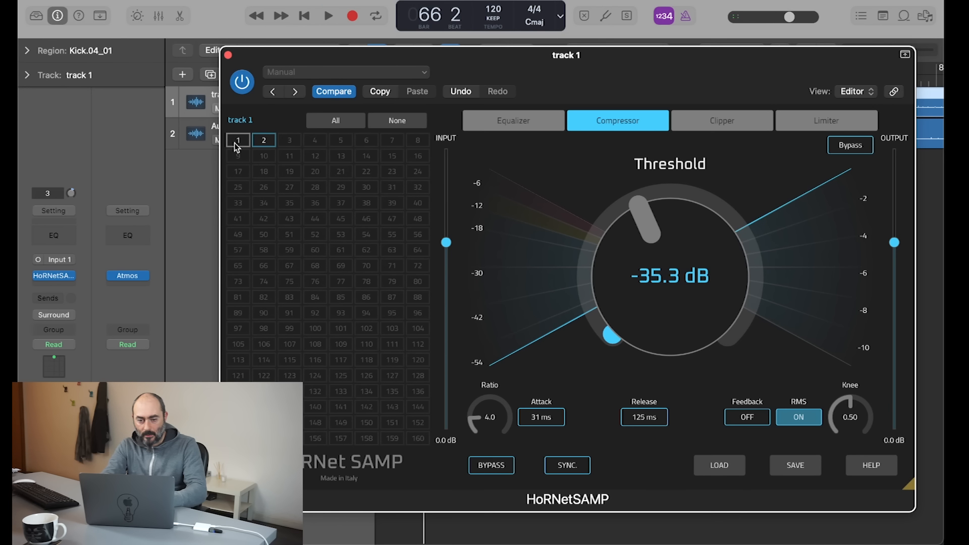
Step: Play the project from the start, shift the plug-in window aside, and toggle instances 1 and 2 to compare their compression metering
left_click(302, 18)
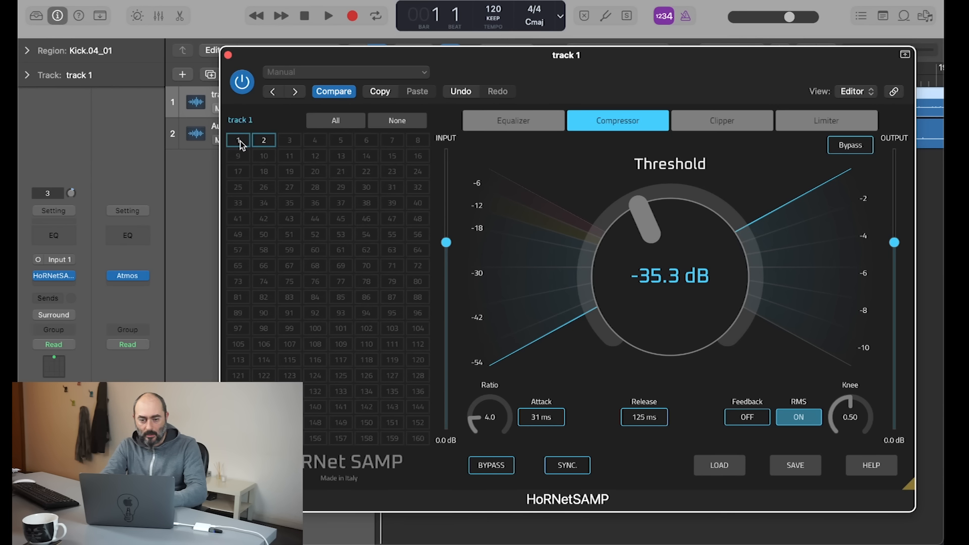
key("space")
left_click_drag(326, 54, 291, 56)
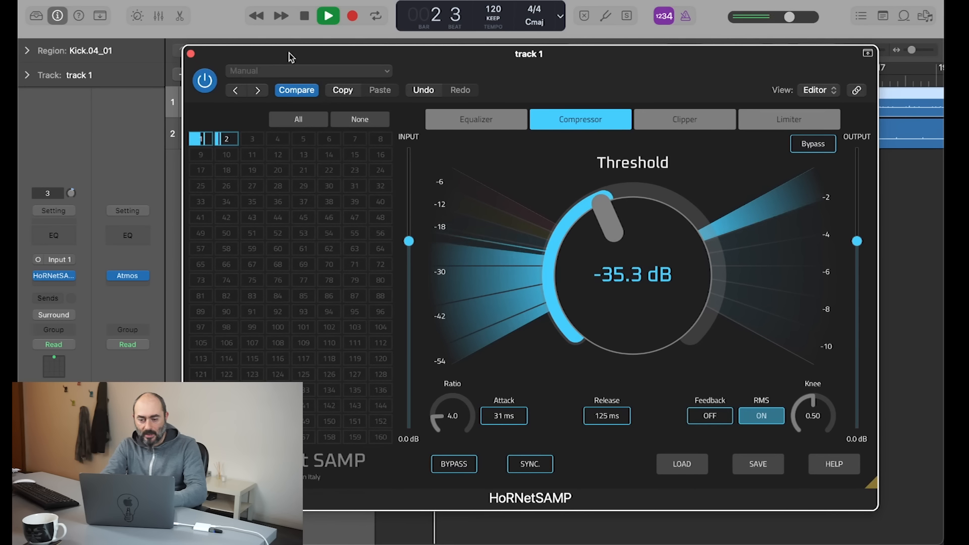
left_click(229, 141)
left_click(200, 142)
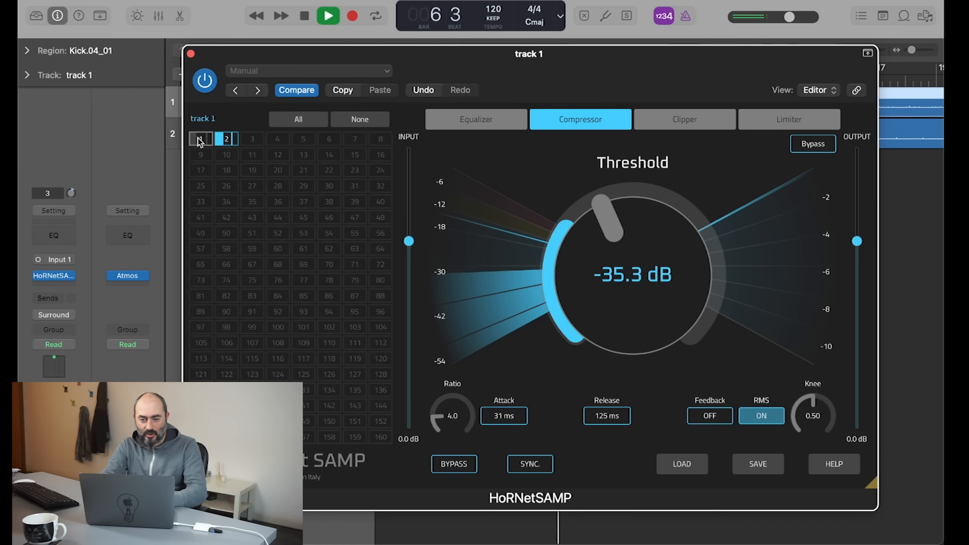
left_click(200, 140)
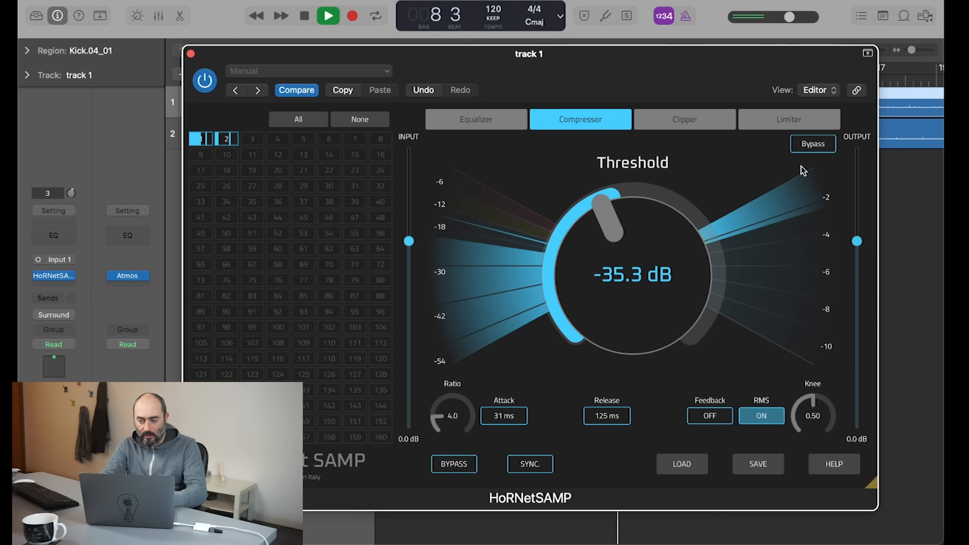
Step: Raise the Clipper gain to 11.0 dB and the Limiter gain to 19.6 dB for both instances
left_click(686, 119)
left_click_drag(586, 238, 586, 177)
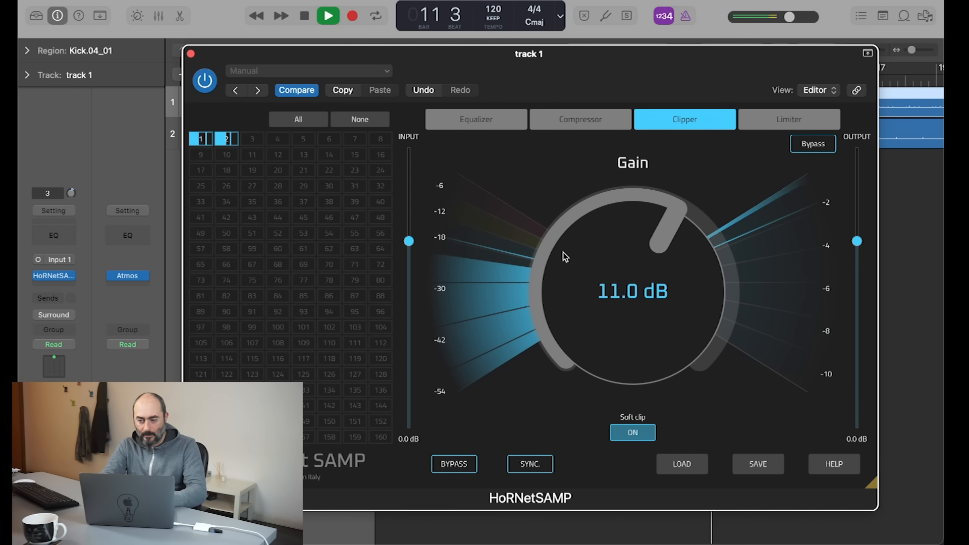
left_click(781, 111)
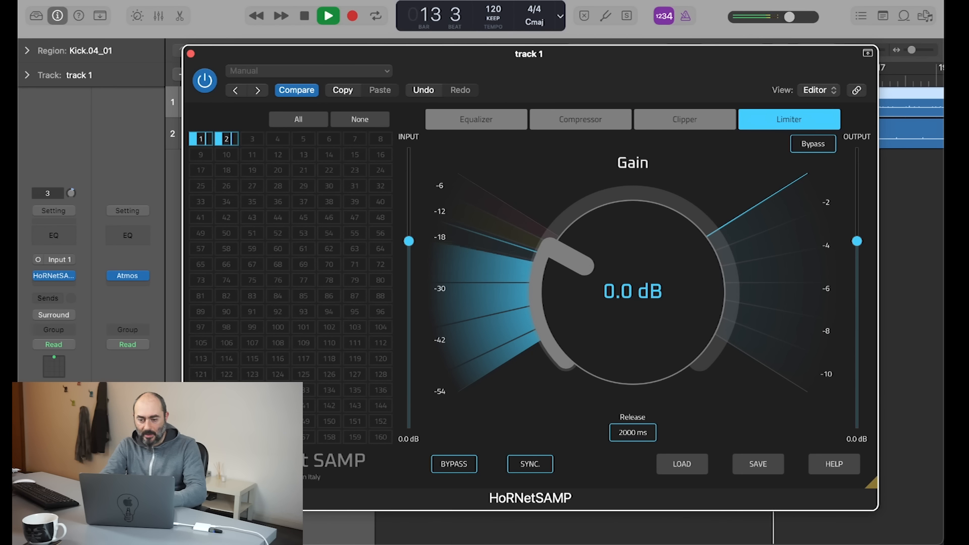
left_click_drag(633, 283, 633, 196)
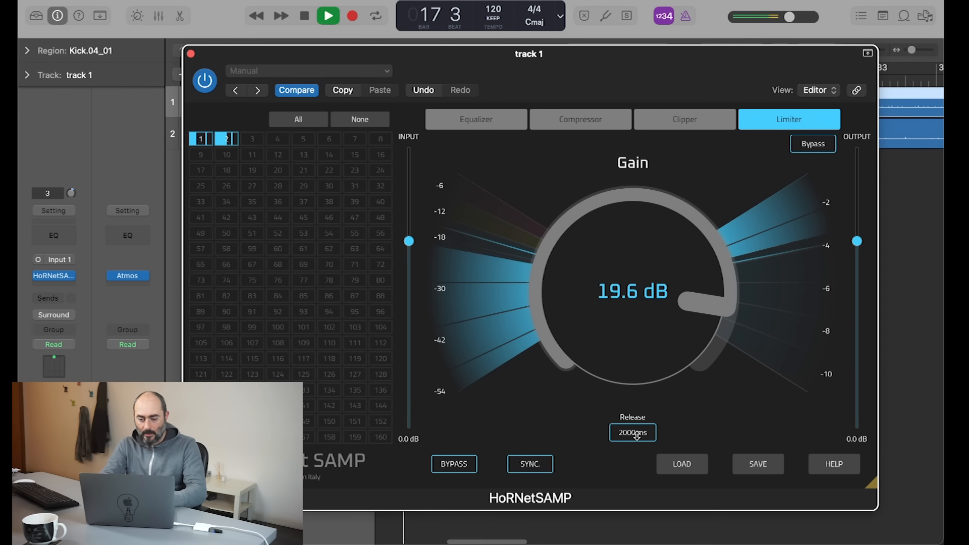
Step: Lower the plug-in's output level to -0.3 dB and stop playback
left_click_drag(858, 242, 857, 243)
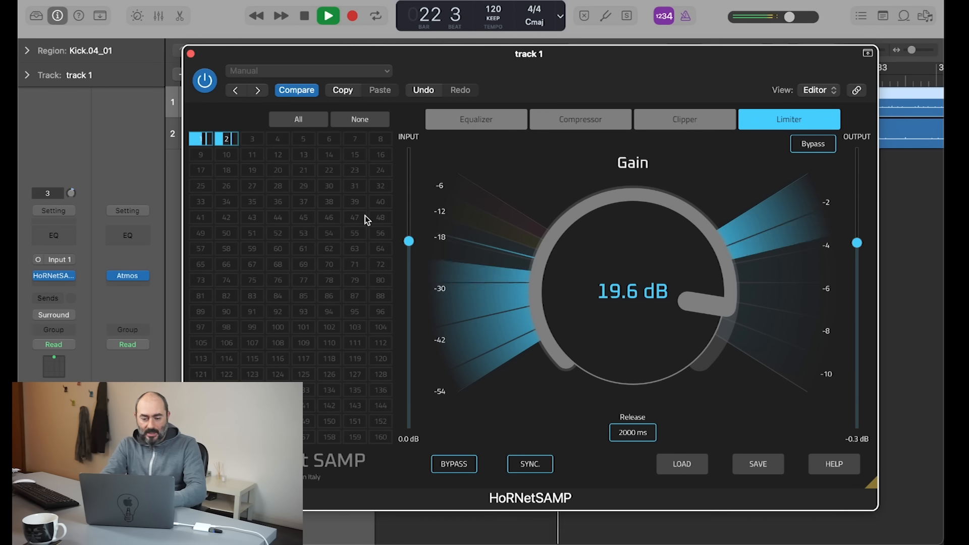
key("space")
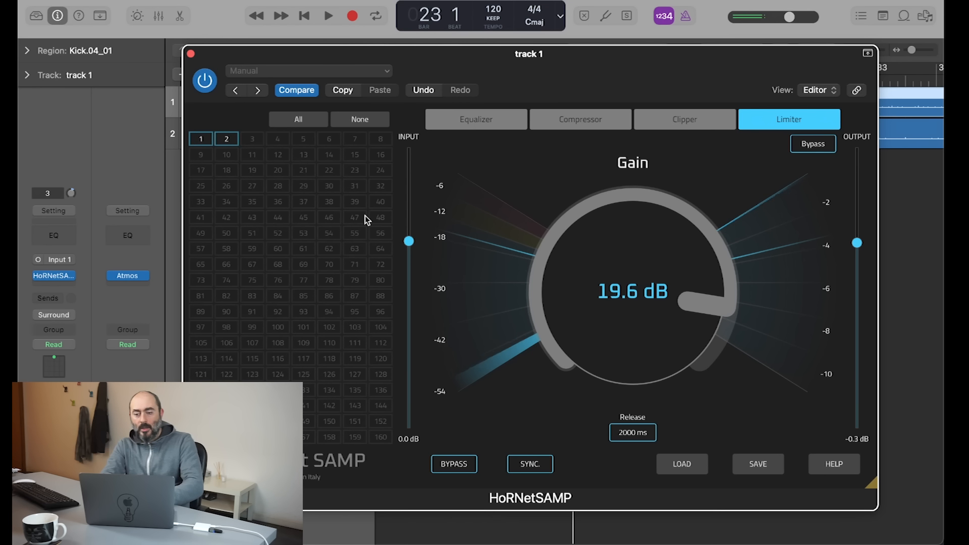